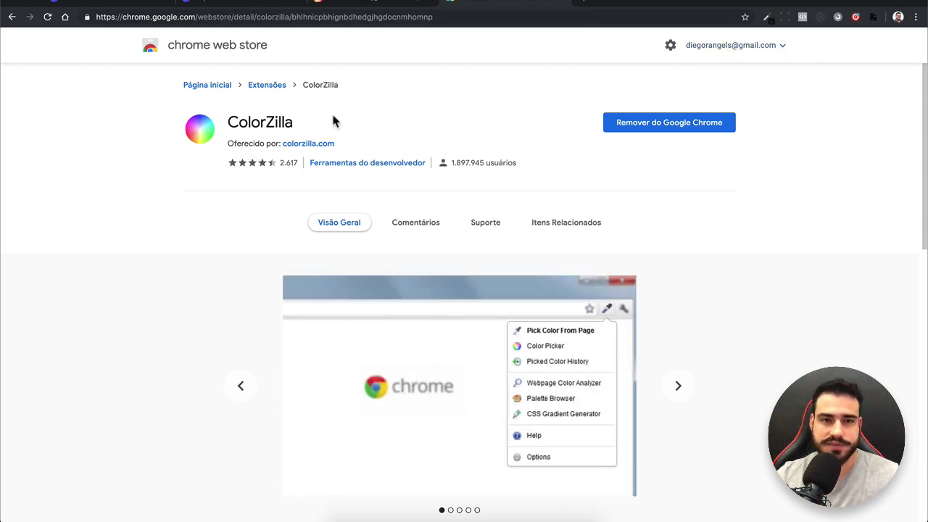
Highlight, then deselect, the ColorZilla title on its Chrome Web Store listing
left_click_drag(227, 122, 294, 122)
left_click(290, 120)
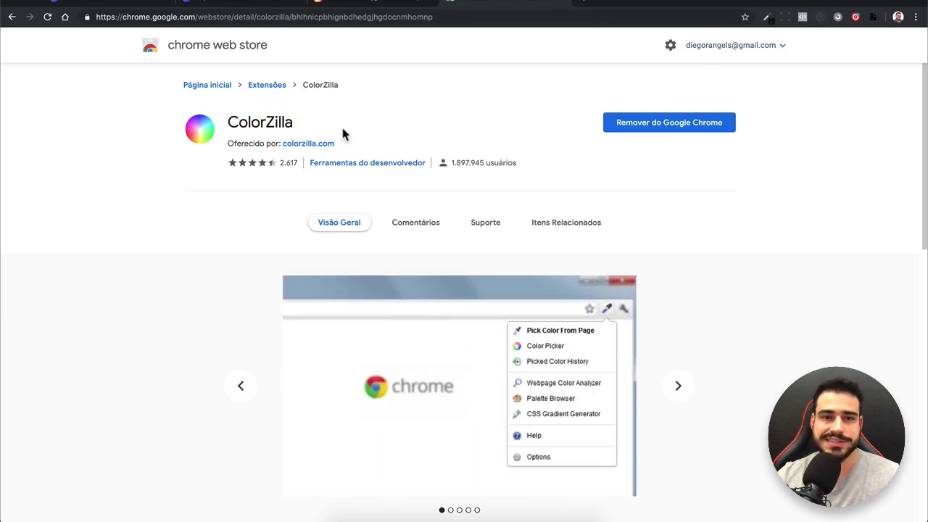
left_click(283, 125)
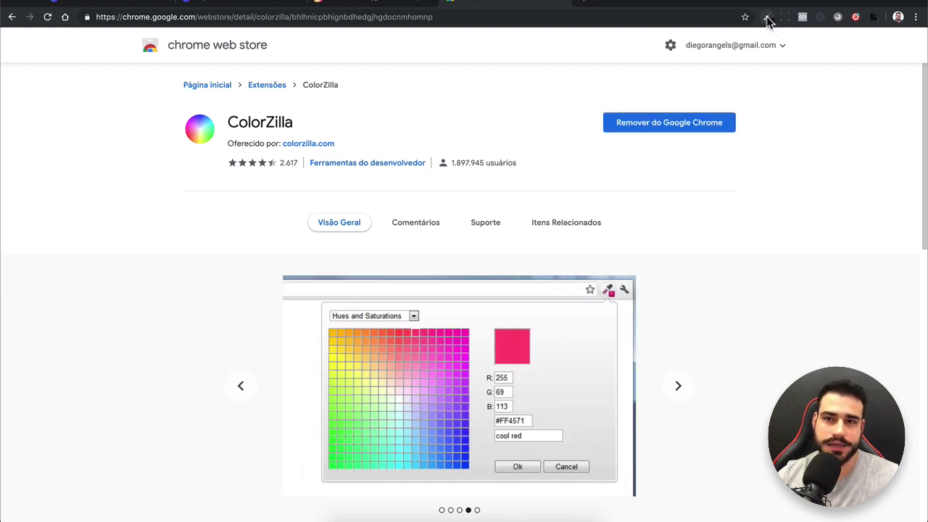
Open and dismiss the ColorZilla tool list, then switch to the Instagram profile tab
left_click(767, 22)
left_click(471, 80)
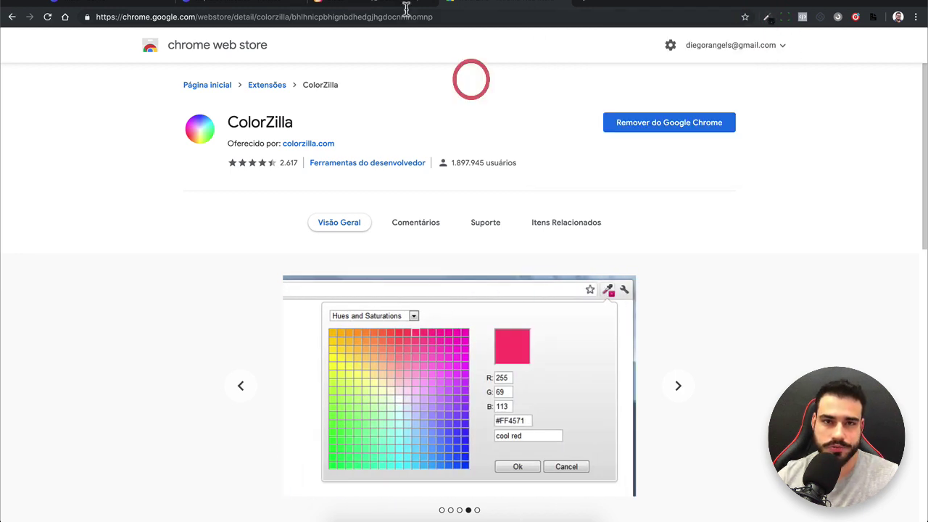
left_click(406, 8)
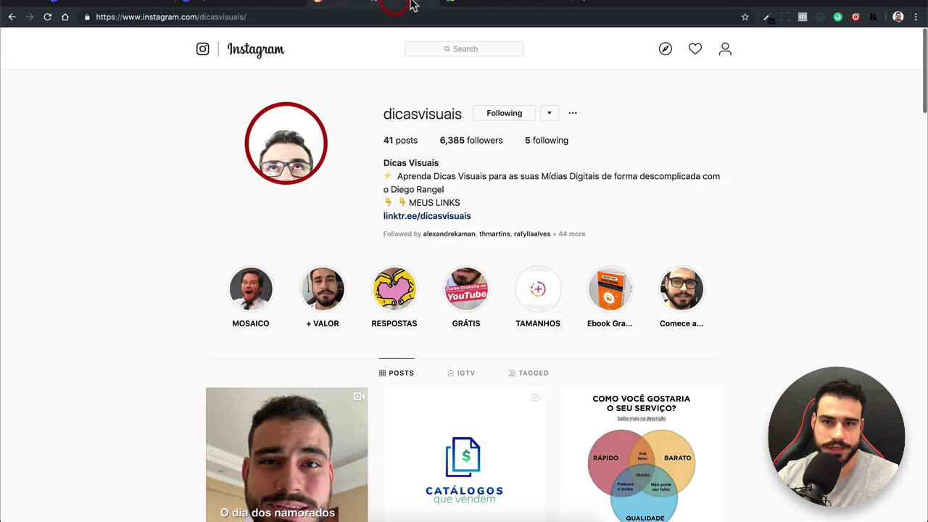
Open ColorZilla's tool list over the dicasvisuais profile, close it, and reopen it
left_click(768, 19)
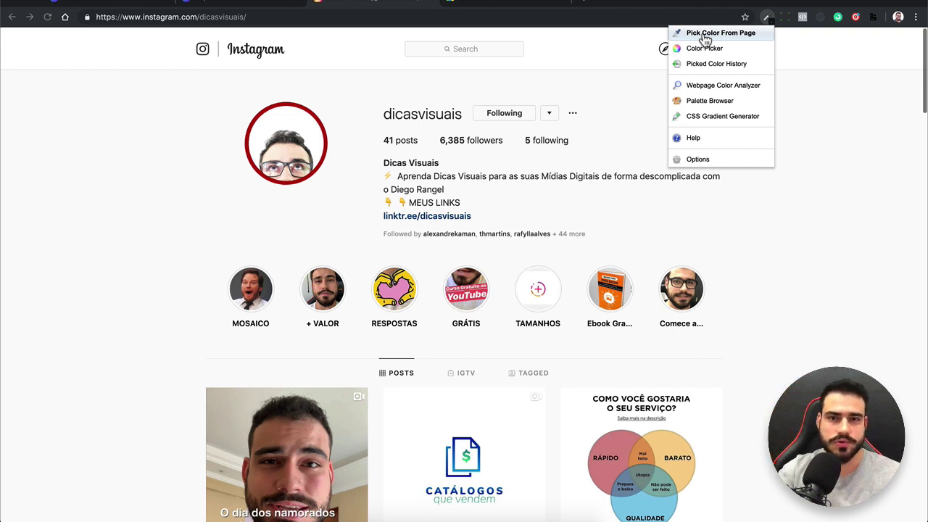
left_click(223, 240)
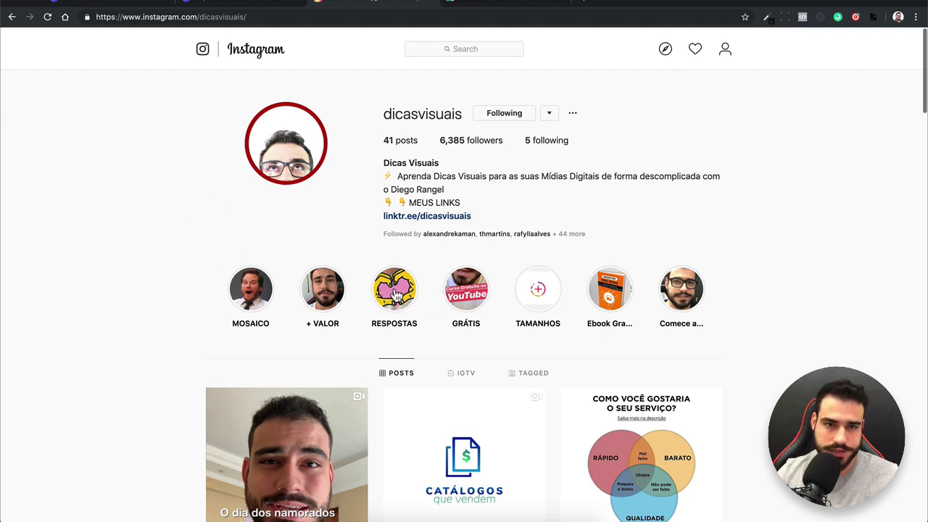
left_click(437, 112)
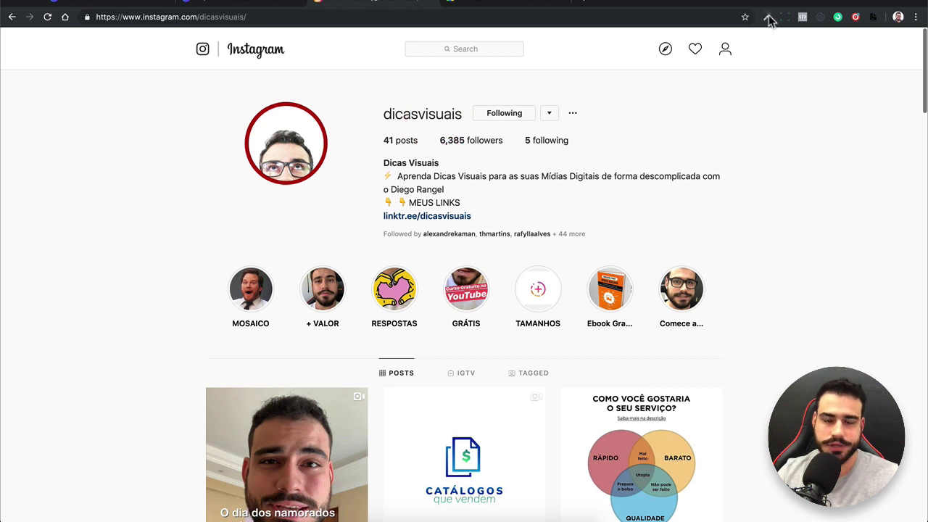
left_click(767, 17)
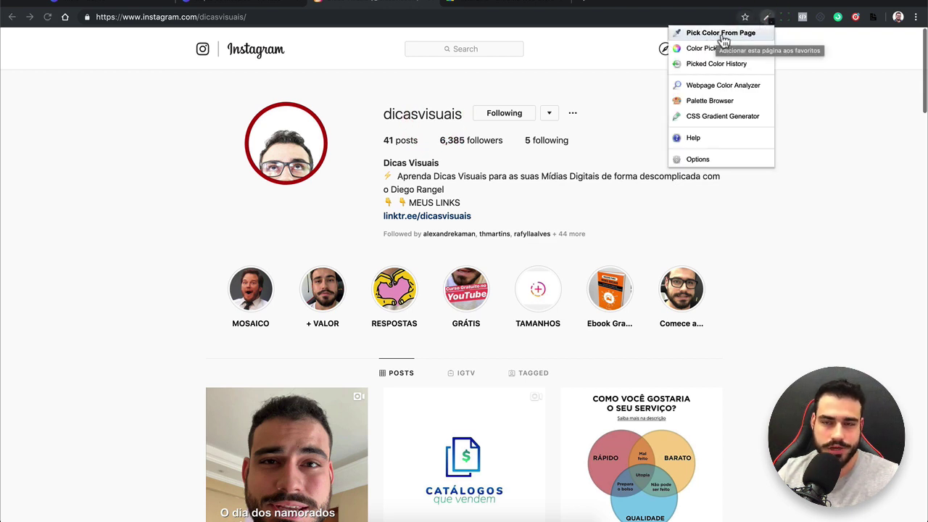
Use ColorZilla's Pick Color From Page on the RESPOSTAS highlight cover to copy pink #EB9DC5
left_click(722, 35)
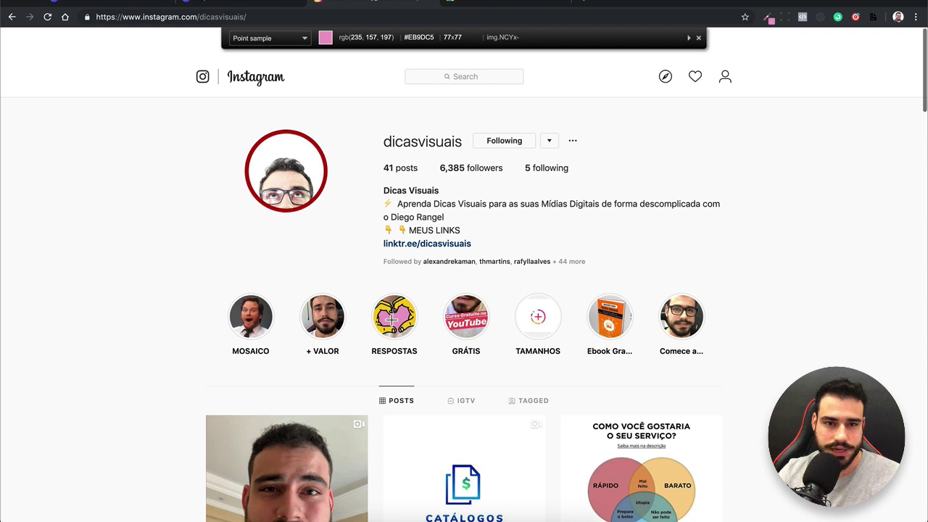
left_click(391, 320)
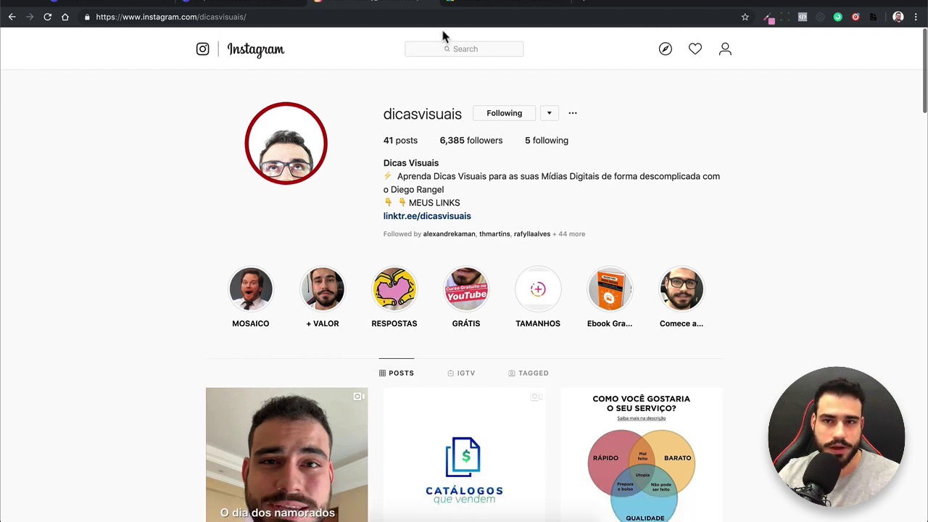
Open the sampled pink in ColorZilla's Color Picker and try a brighter, more saturated shade
left_click(770, 17)
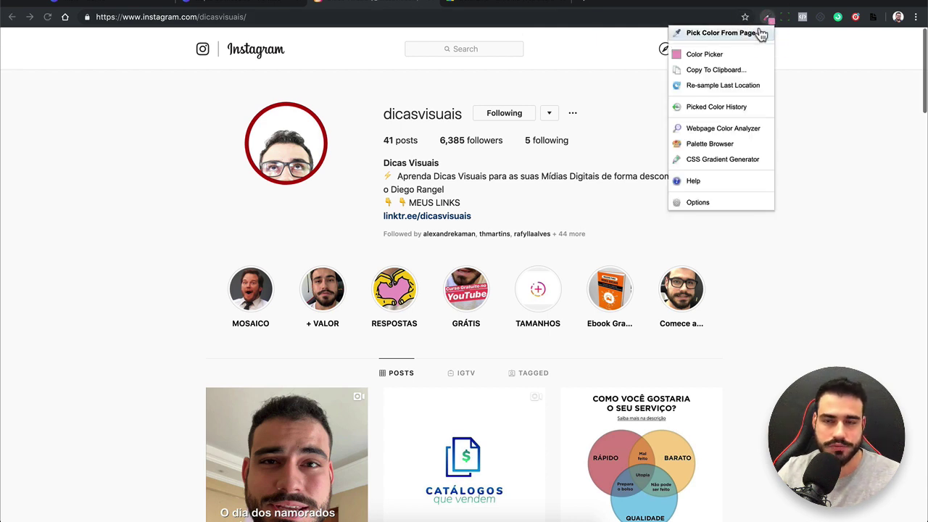
left_click(707, 56)
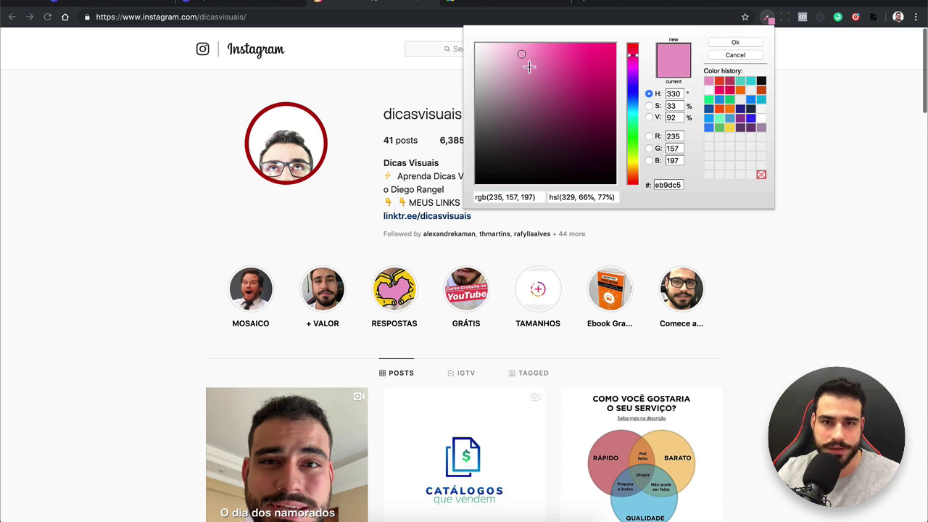
left_click_drag(657, 185, 681, 185)
left_click(681, 185)
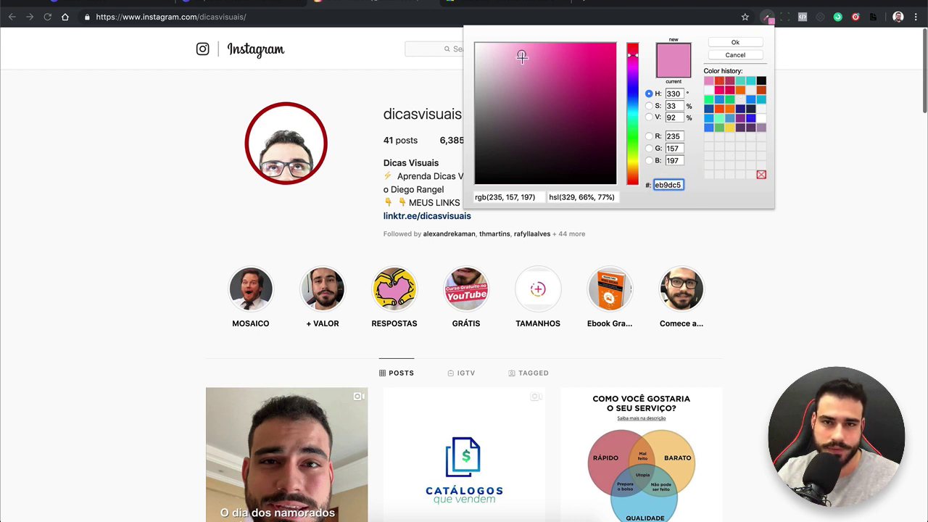
left_click_drag(522, 55, 566, 51)
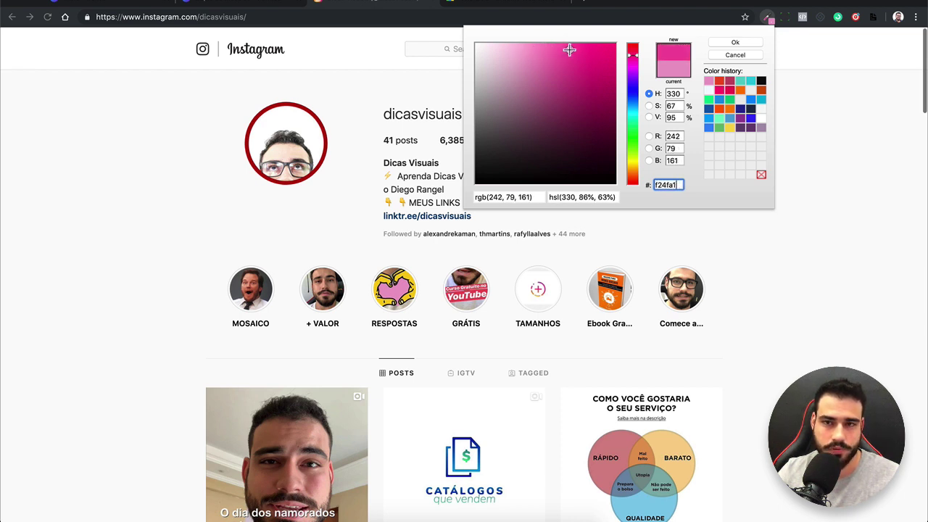
left_click_drag(566, 52, 568, 49)
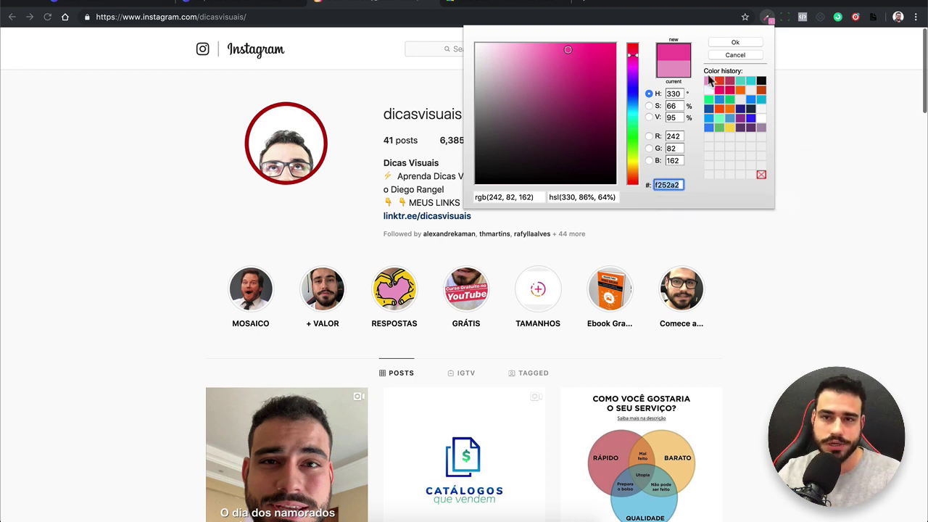
Restore the original pink from history, confirm, and copy hex EB9DC5 without the hash
left_click(709, 80)
left_click(729, 43)
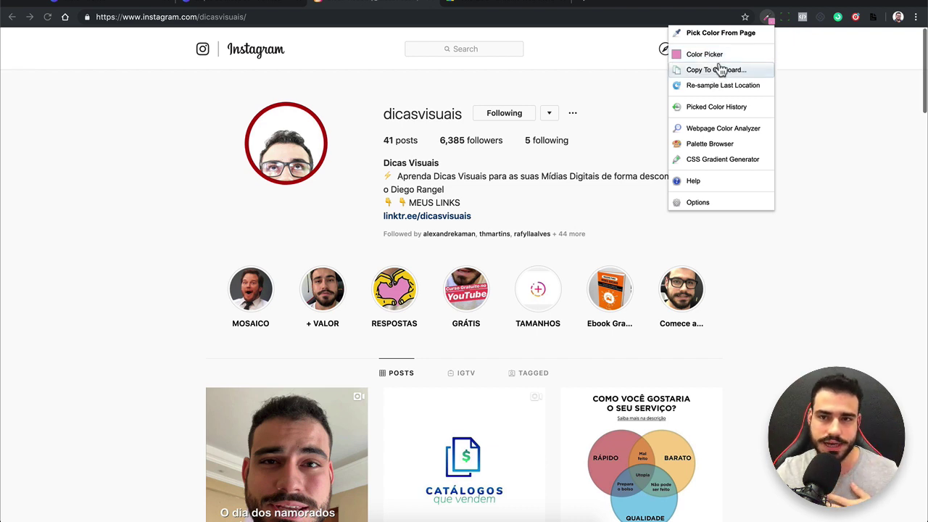
left_click(702, 74)
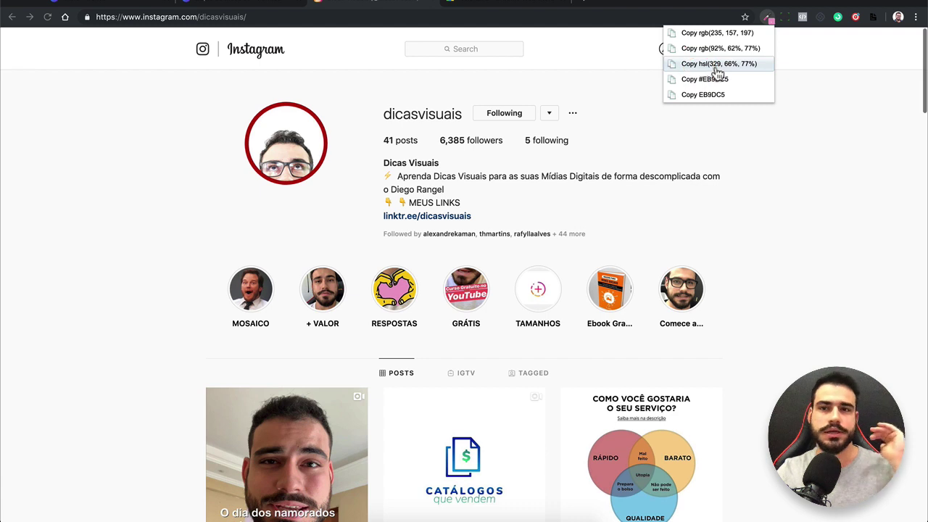
left_click(726, 102)
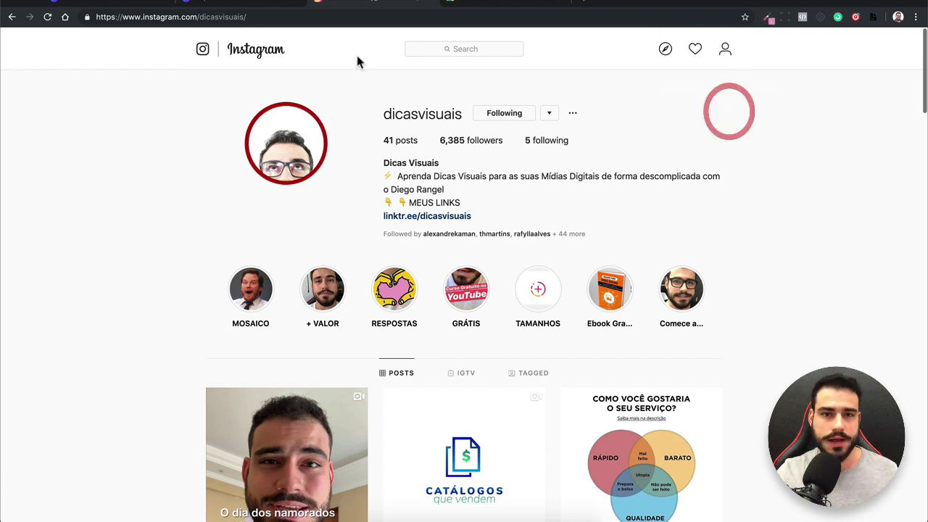
In the Canva design, scroll down and select the pink GRAPHIC DESIGN shape
left_click(255, 6)
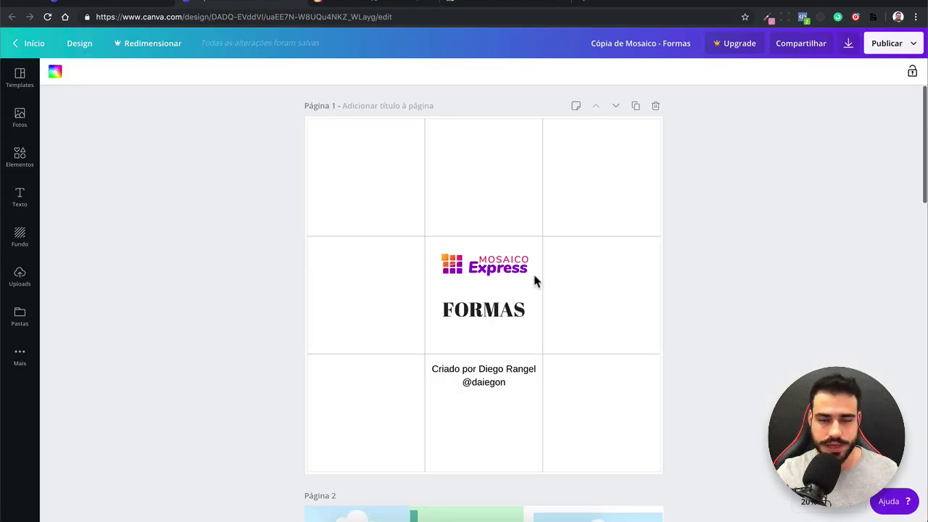
scroll(498, 273, "down", 1)
scroll(497, 273, "down", 3)
scroll(497, 273, "down", 2)
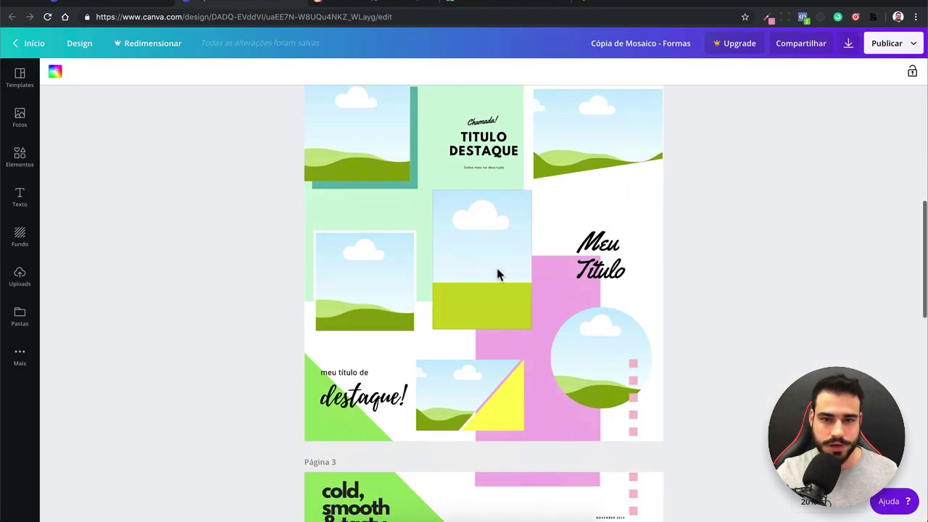
scroll(498, 273, "down", 2)
scroll(496, 268, "down", 3)
scroll(498, 271, "down", 6)
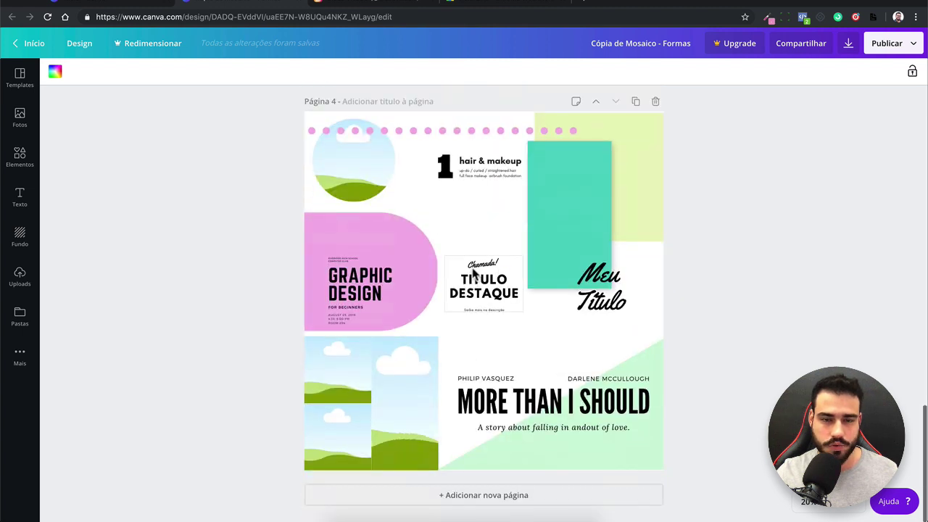
left_click(364, 238)
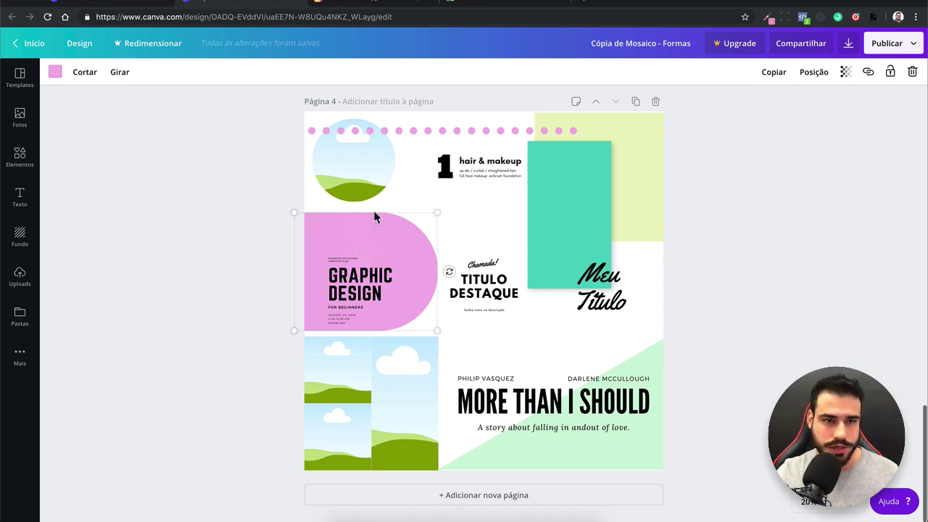
Replace the shape's custom colour #f4b4ea with the pasted EB9DC5, then return to Instagram
left_click(54, 73)
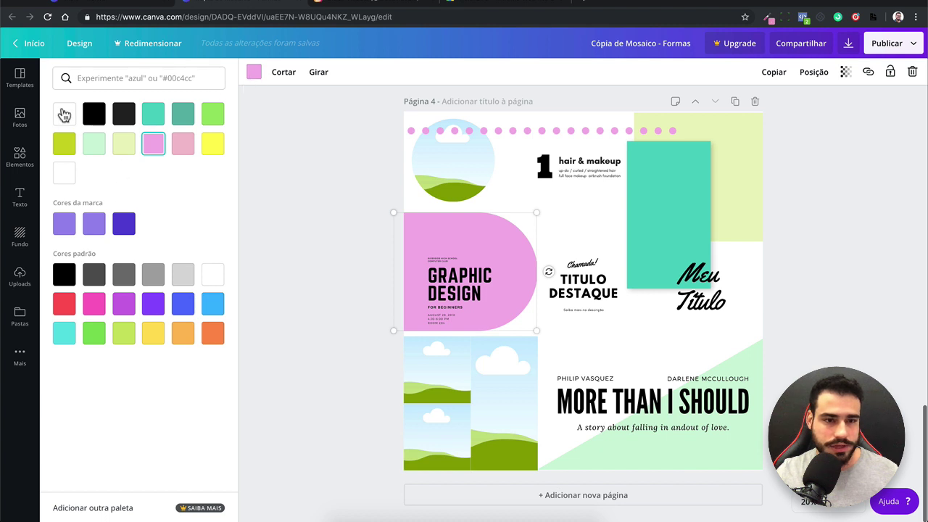
left_click(64, 115)
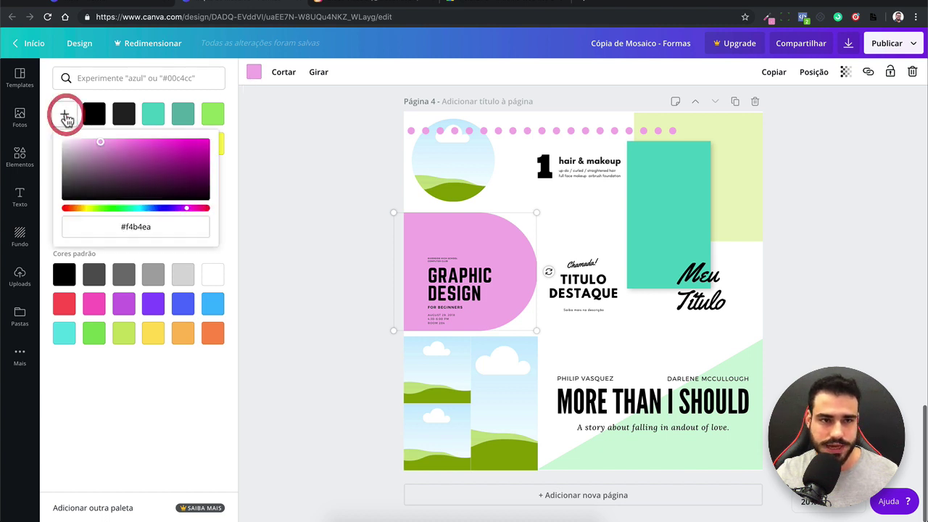
left_click_drag(152, 227, 111, 225)
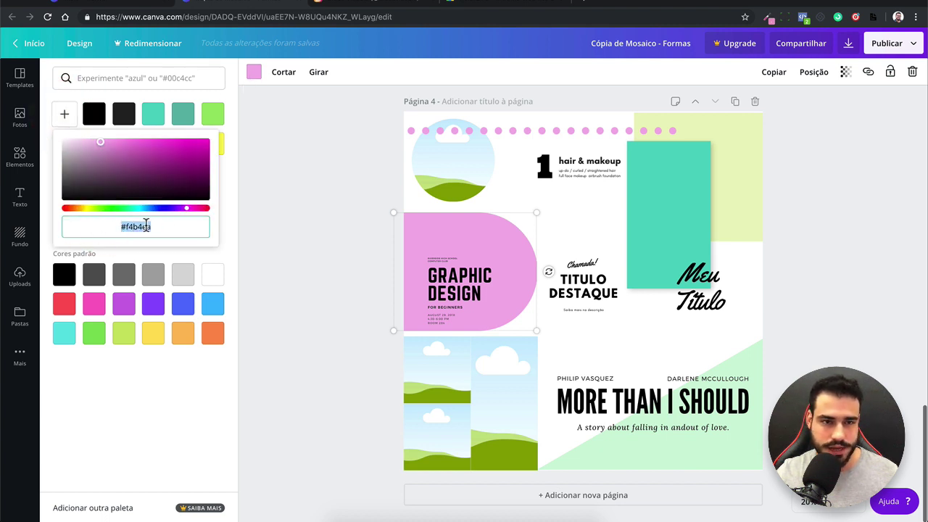
right_click(155, 226)
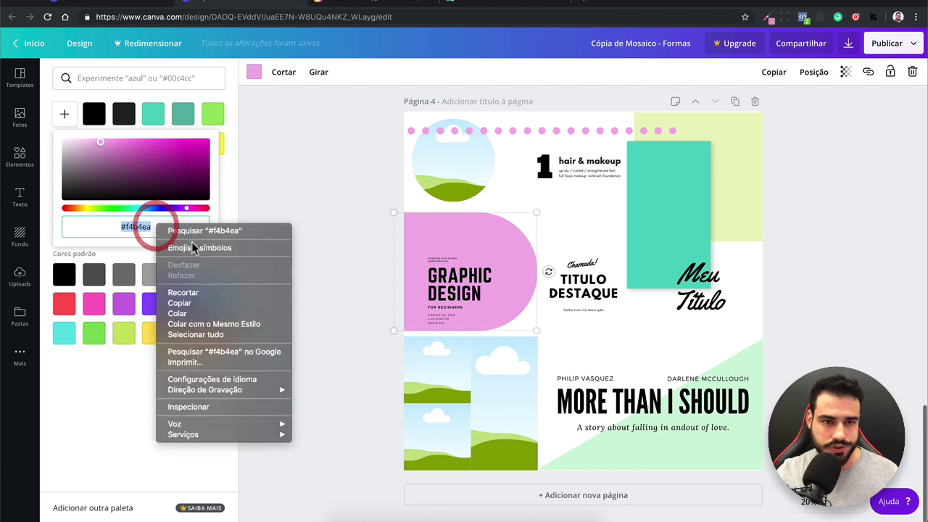
left_click(203, 315)
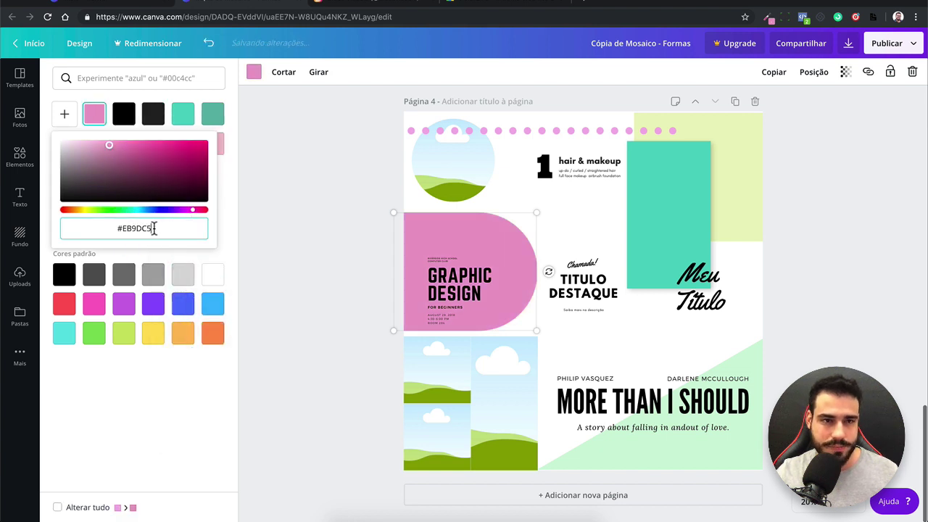
key("Return")
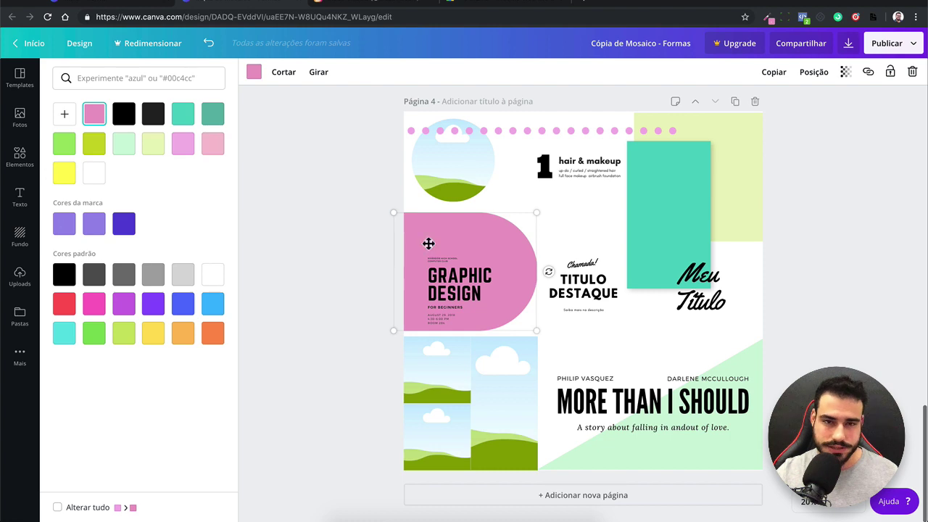
left_click(406, 4)
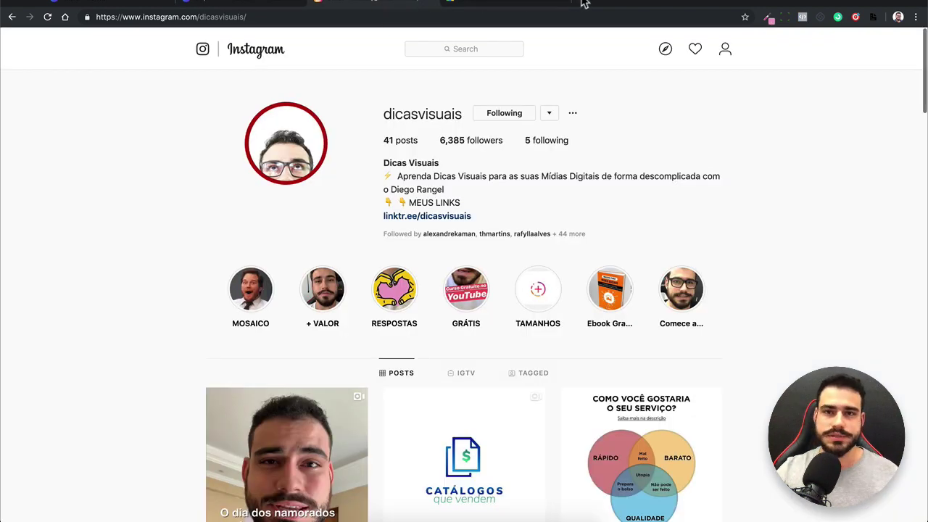
Open youtube.com in a new tab, start the FORD v FERRARI trailer, and mute the site
key("ctrl+t")
type("youtube.com")
key("Return")
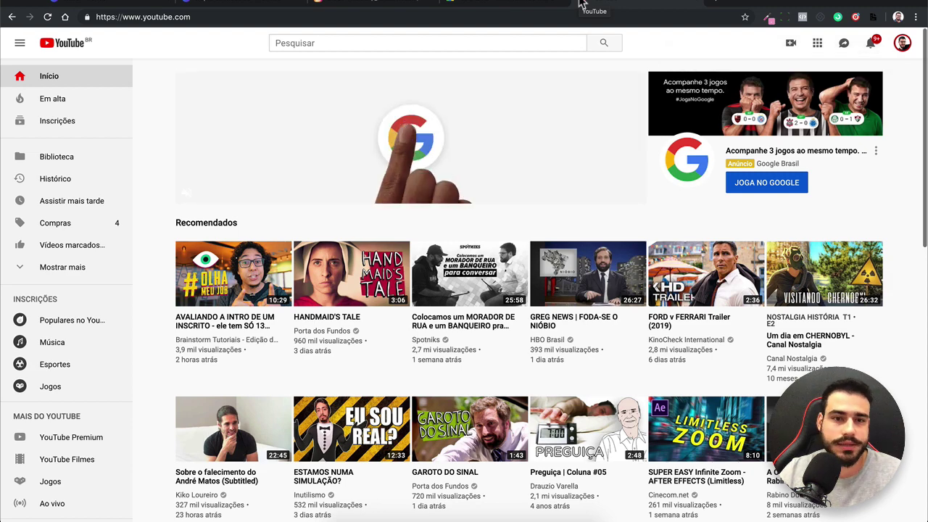
left_click(698, 270)
right_click(621, 7)
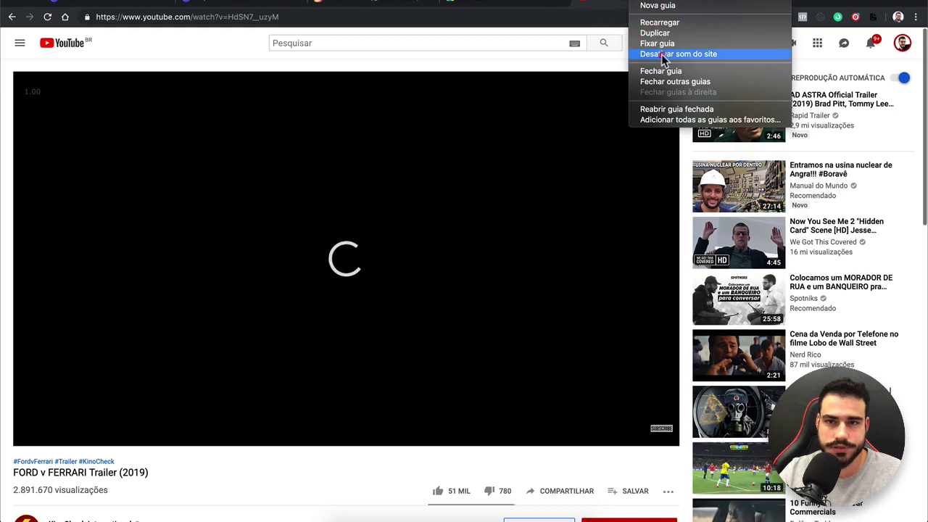
left_click(661, 54)
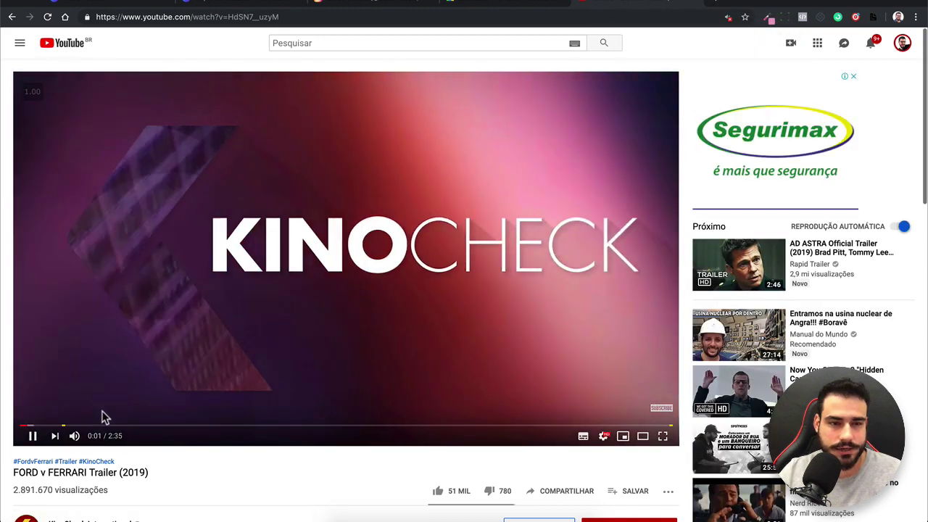
Seek through the trailer, closing the ad banner, and pause on the airplane scene at 1:03
left_click(118, 426)
left_click(32, 436)
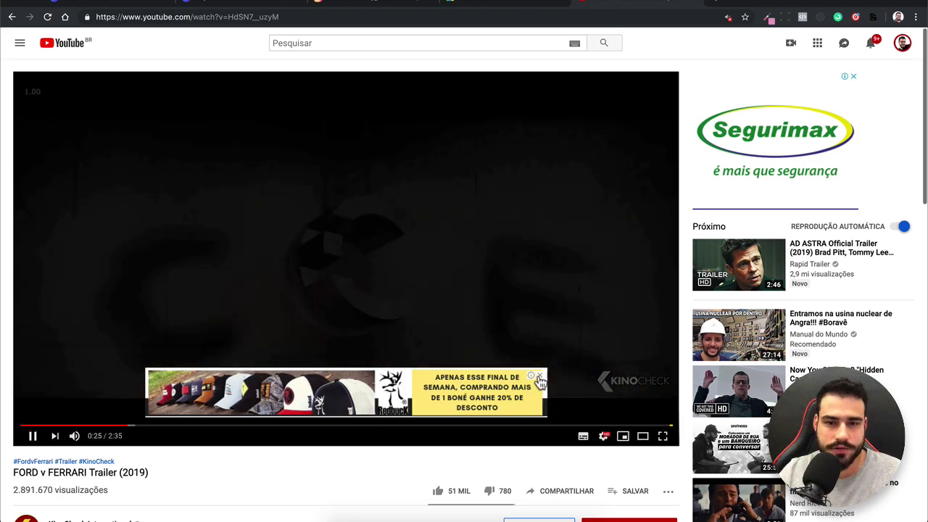
left_click(540, 377)
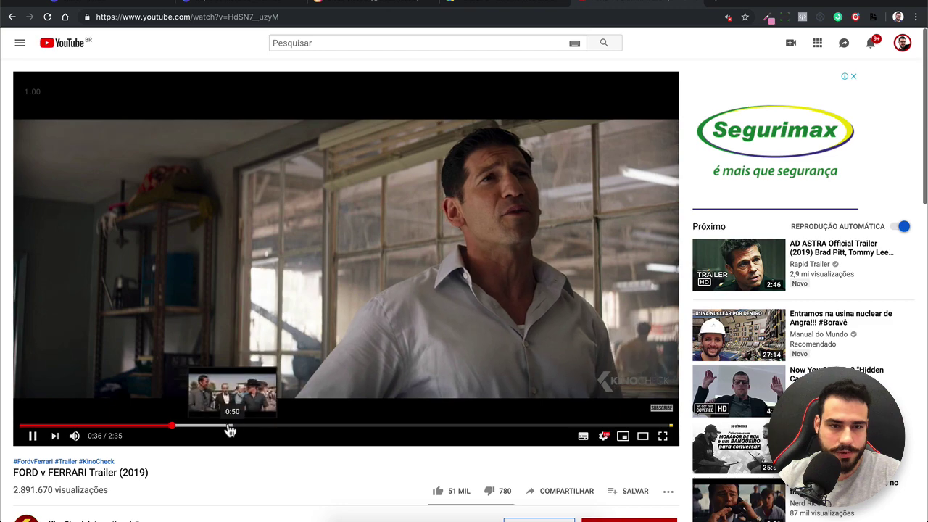
left_click(209, 428)
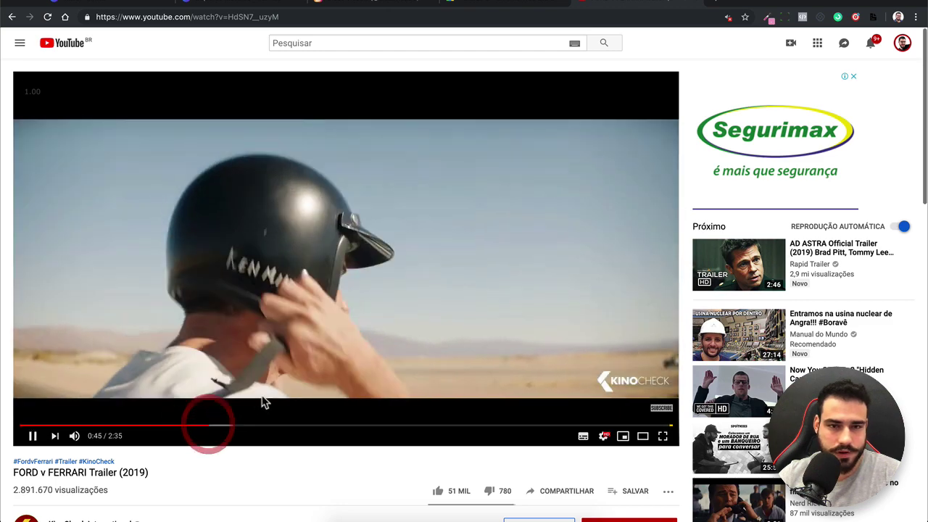
left_click(262, 400)
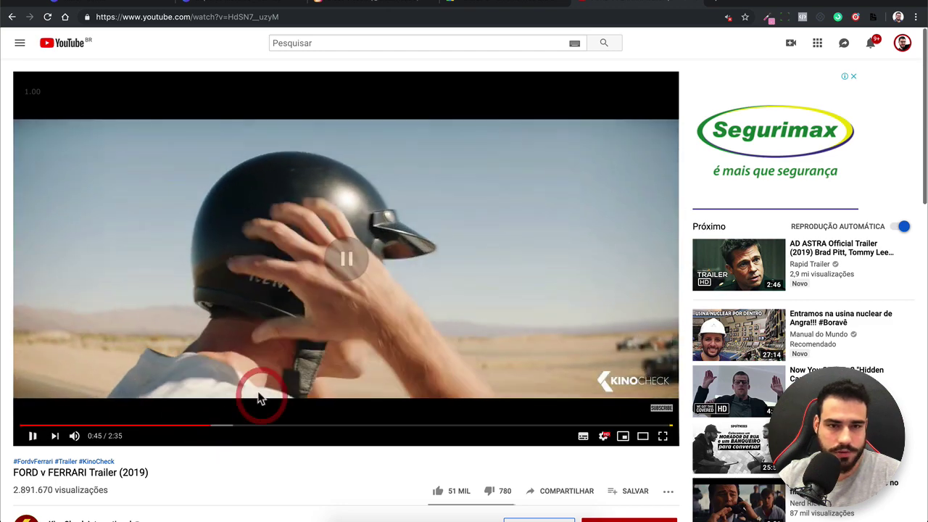
left_click(264, 394)
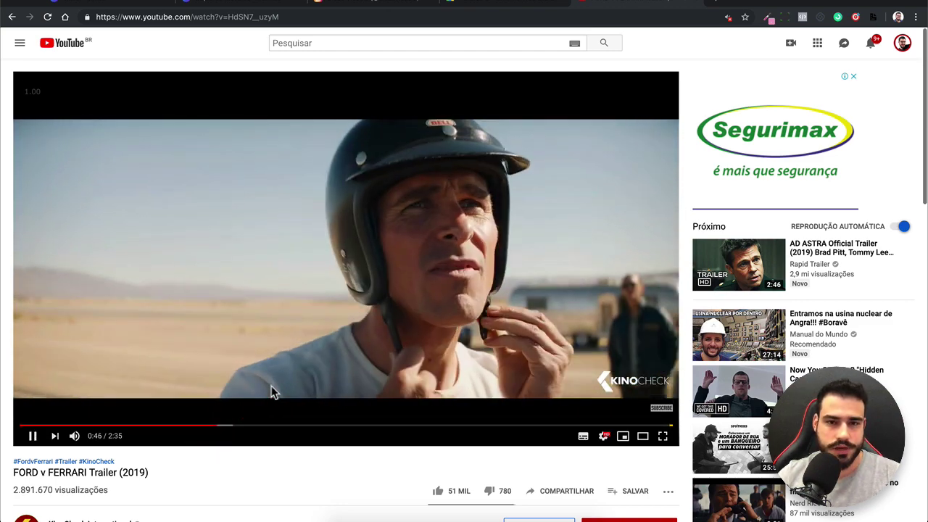
key("Right")
key("Right")
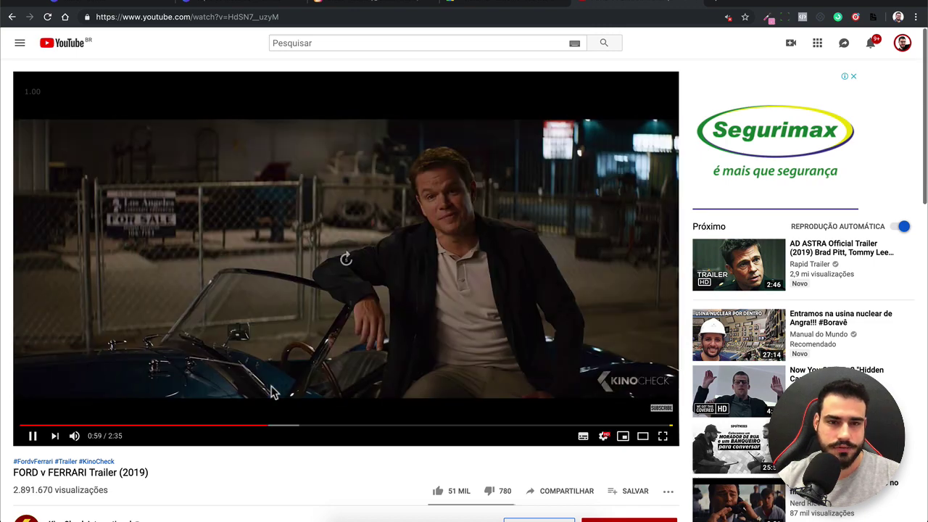
key("Right")
key("Right")
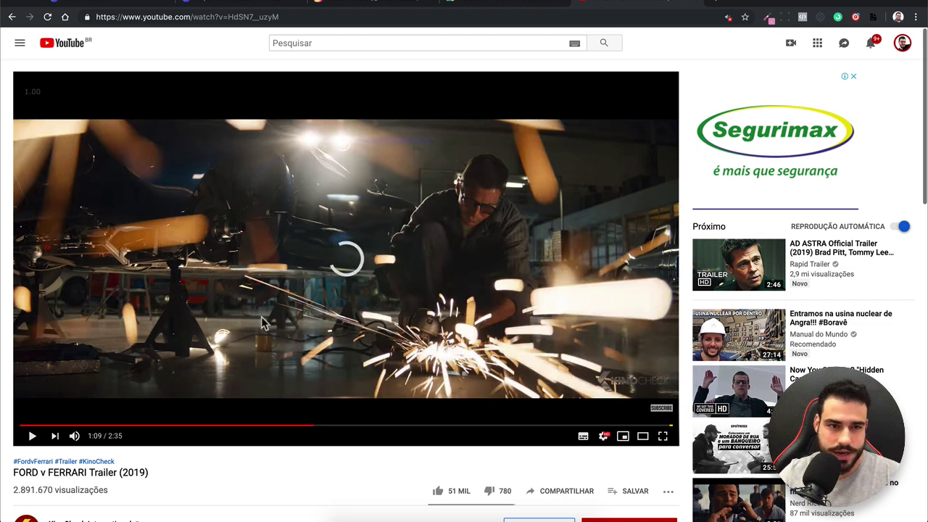
left_click(415, 428)
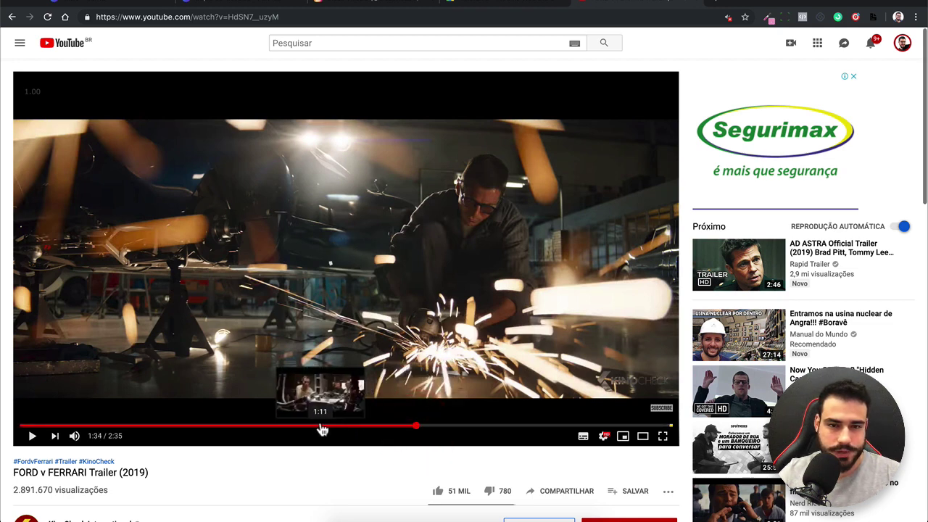
left_click(286, 427)
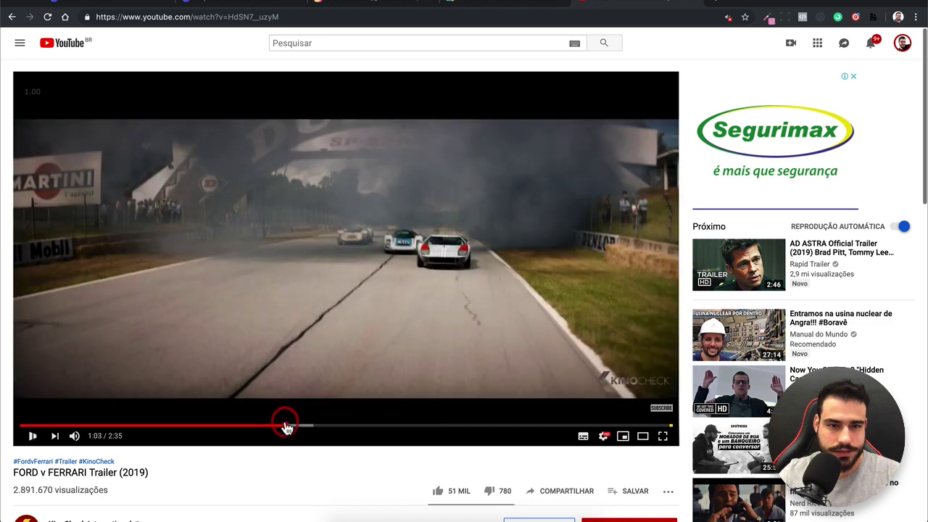
left_click(297, 357)
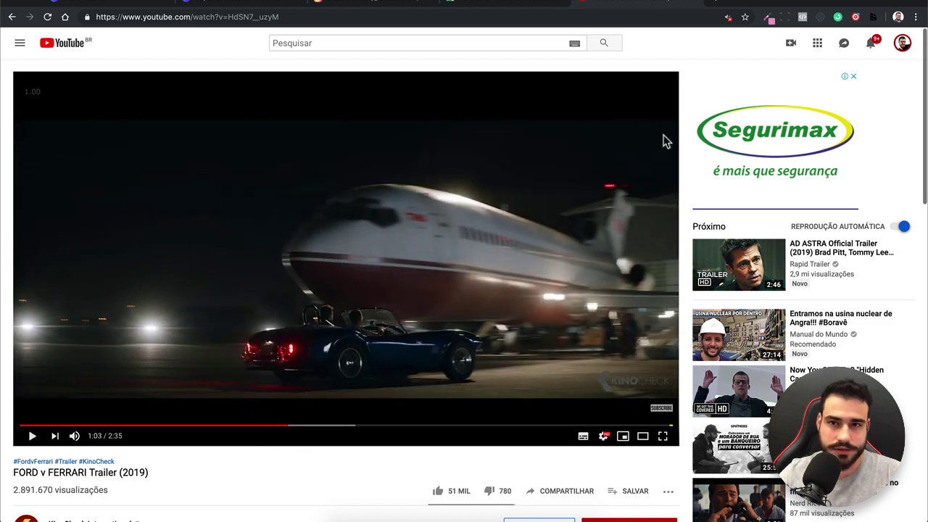
Use ColorZilla's Pick Color From Page on the paused trailer frame to copy pink-red #F0426F
left_click(770, 18)
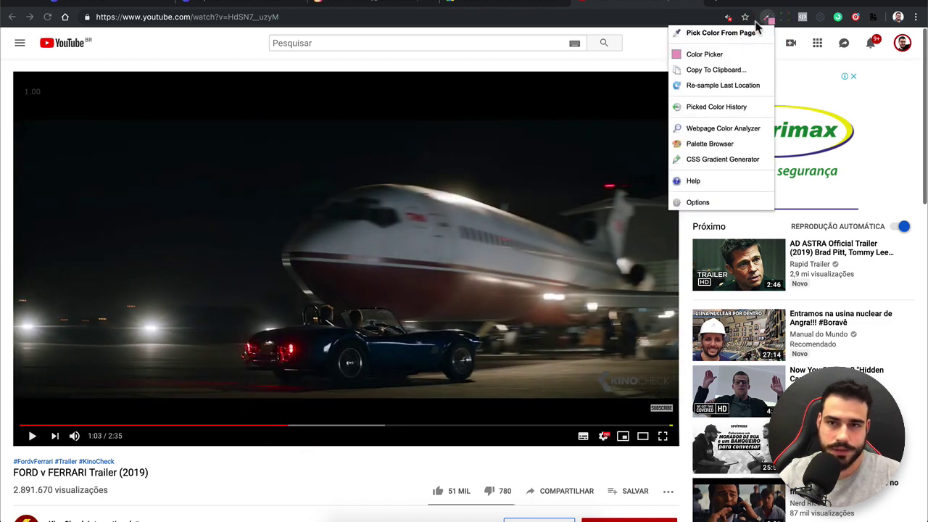
left_click(721, 34)
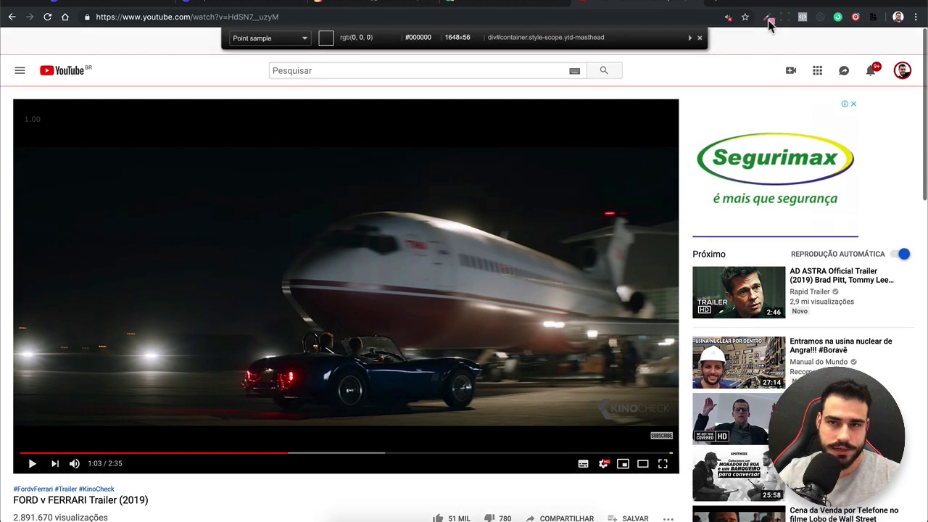
left_click(769, 18)
left_click(704, 35)
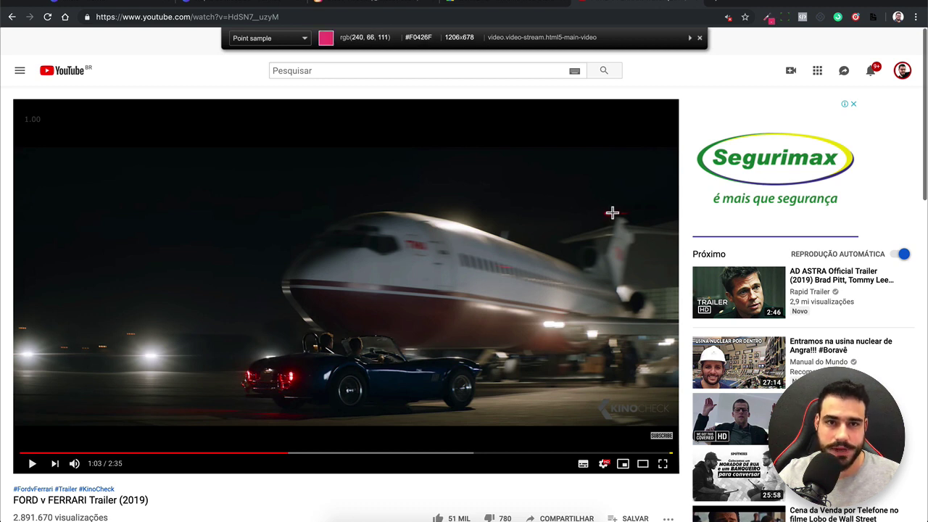
left_click(612, 213)
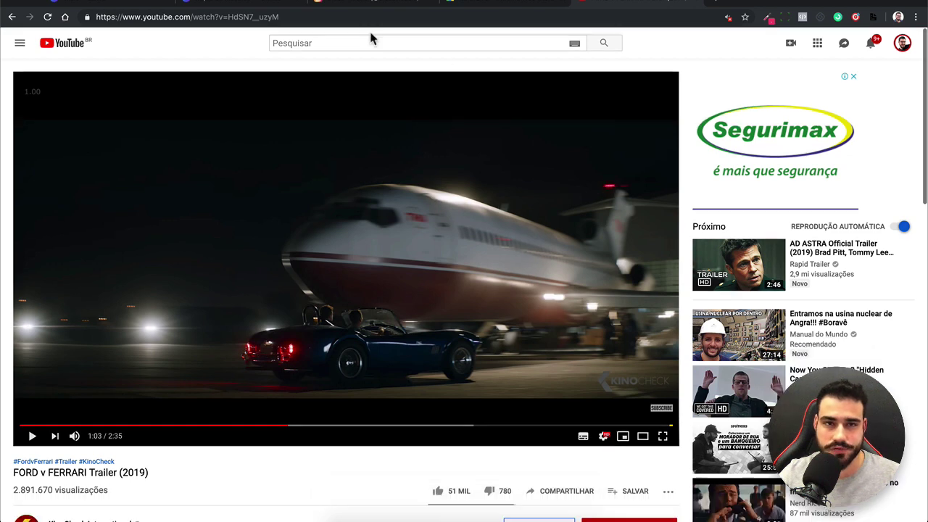
Fill Canva's teal rectangle with the pasted #F0426F as a new custom colour
left_click(198, 5)
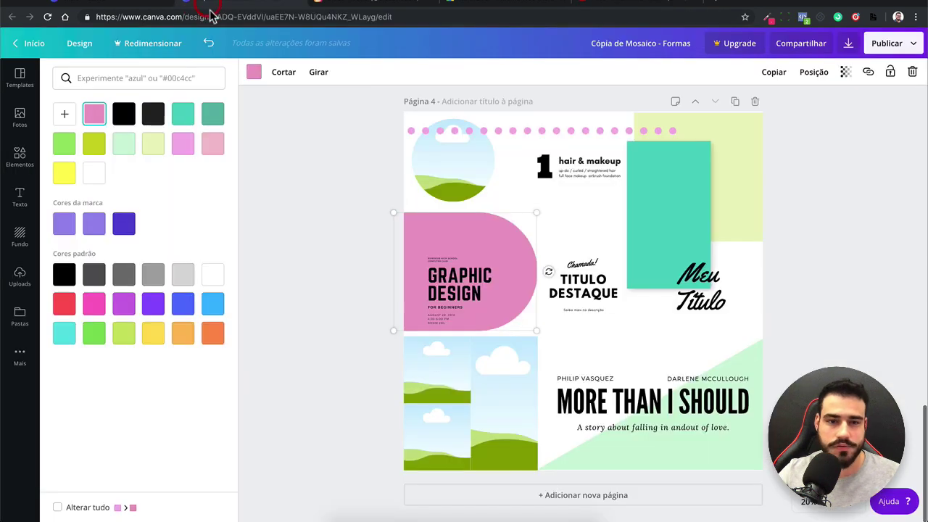
left_click(656, 206)
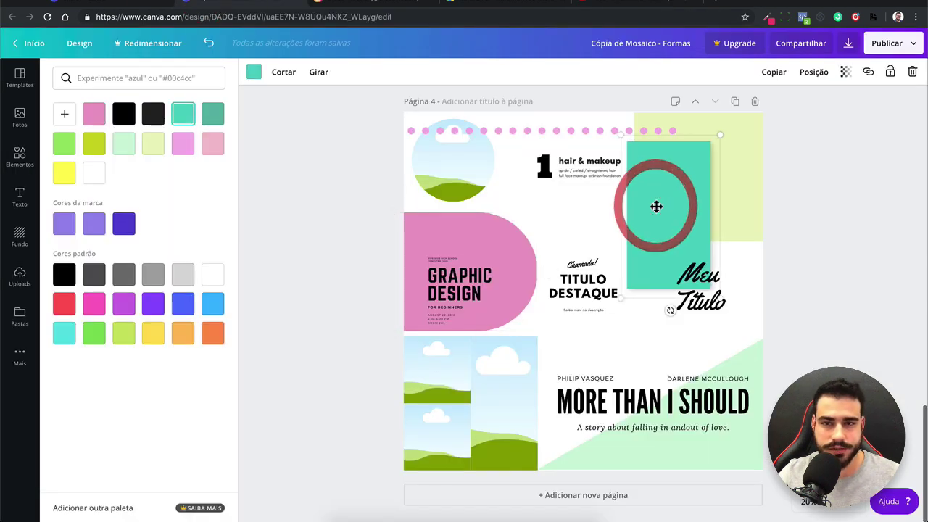
left_click(255, 73)
left_click(56, 74)
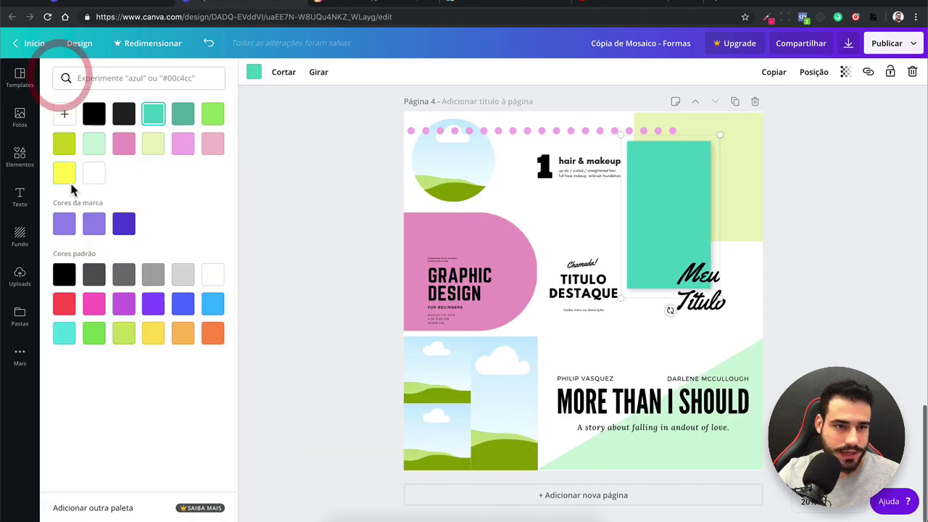
left_click(65, 114)
left_click(144, 227)
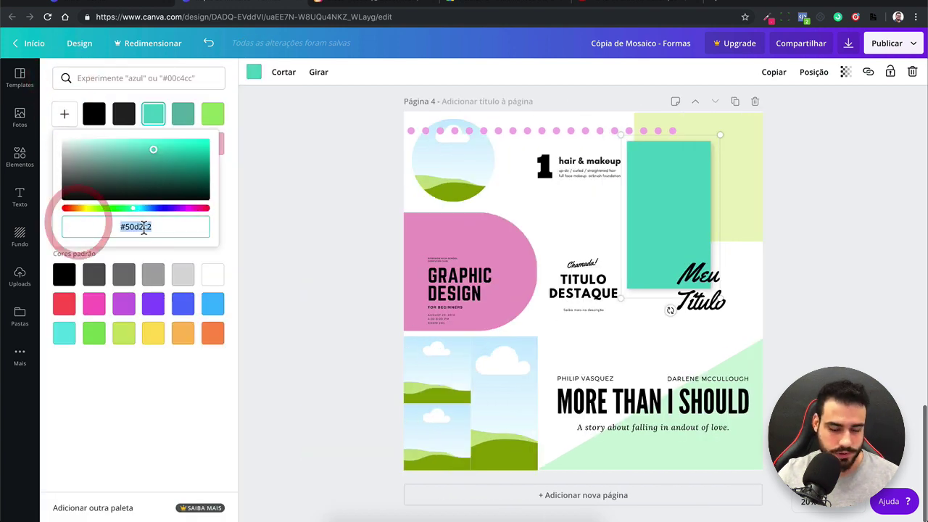
key("ctrl+v")
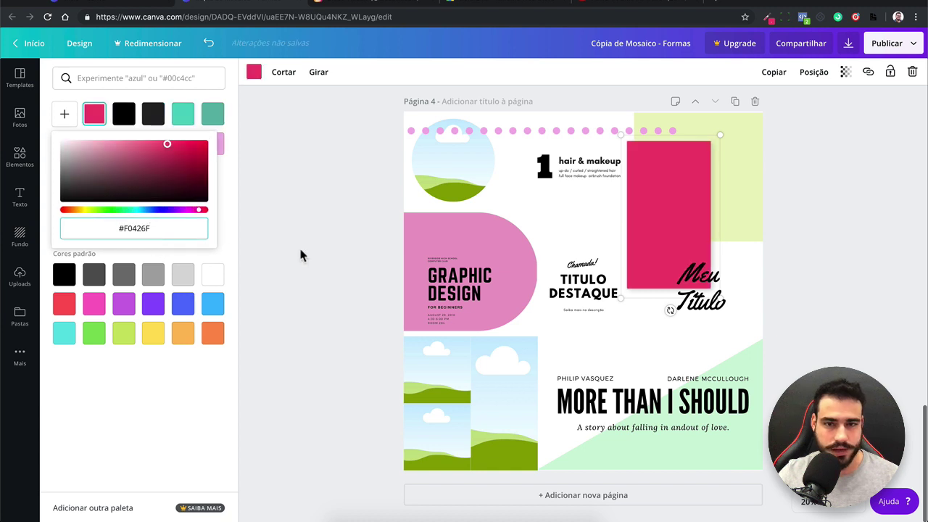
left_click(302, 251)
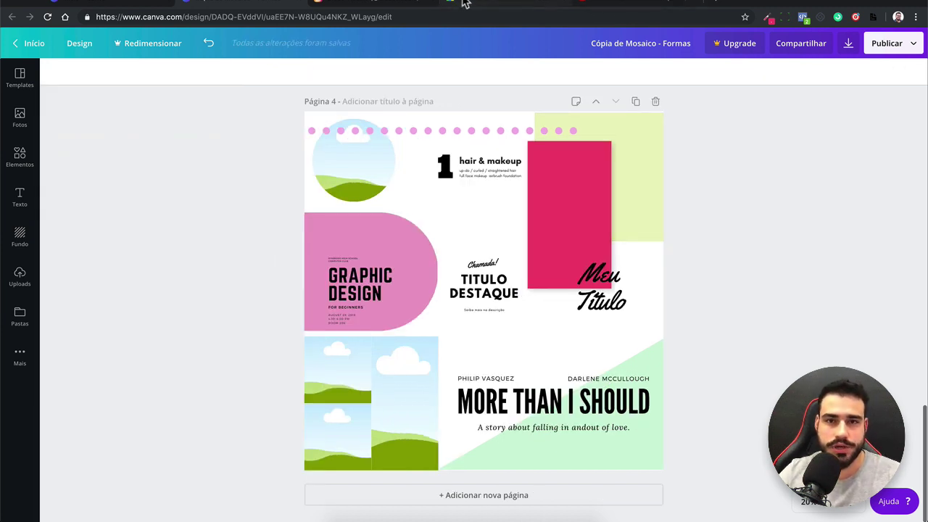
Cycle through the open tabs and launch ColorZilla's CSS gradient generator
left_click(492, 4)
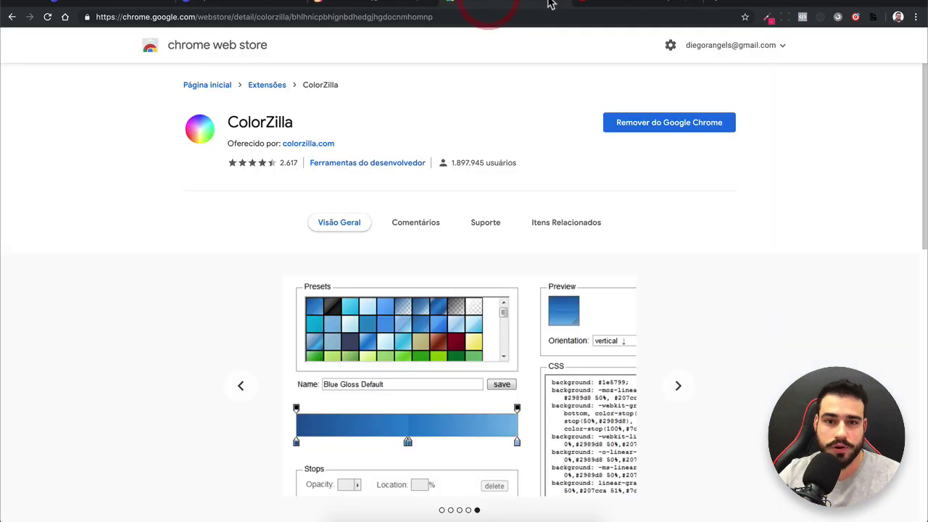
left_click(596, 3)
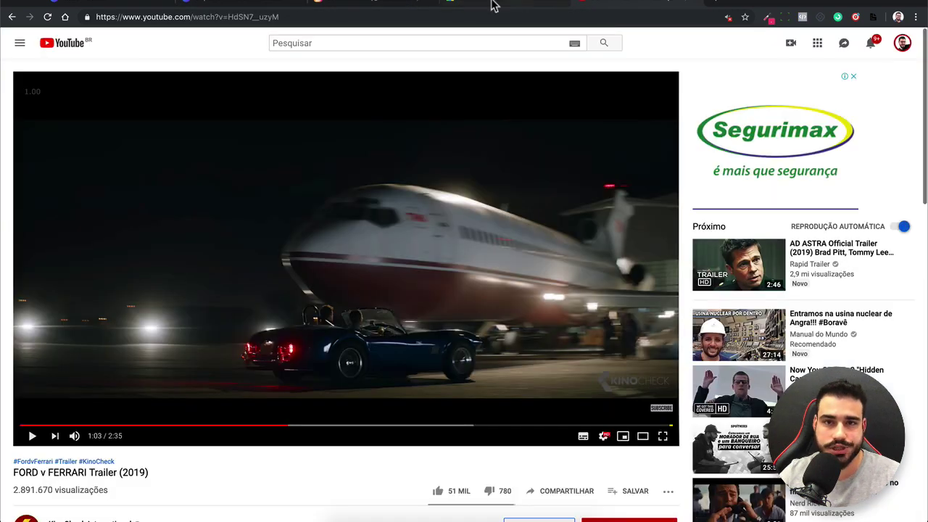
left_click(267, 4)
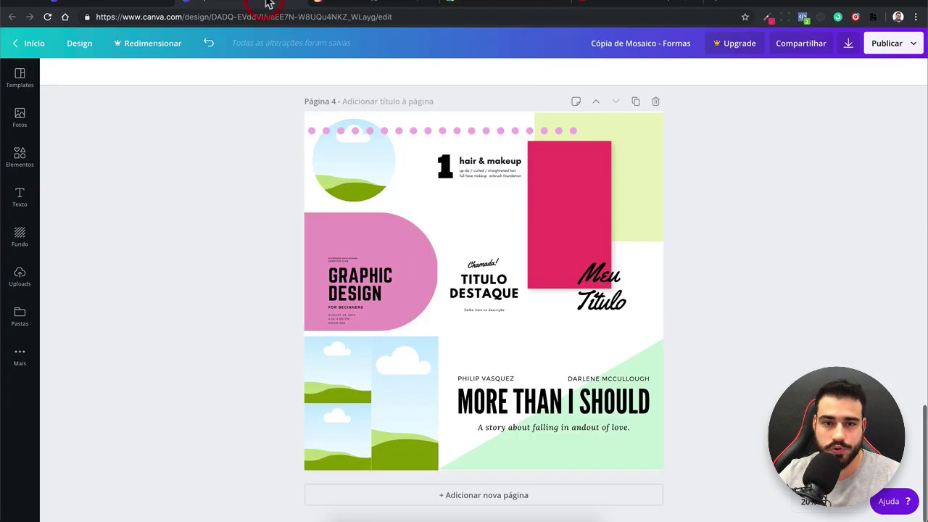
left_click(771, 19)
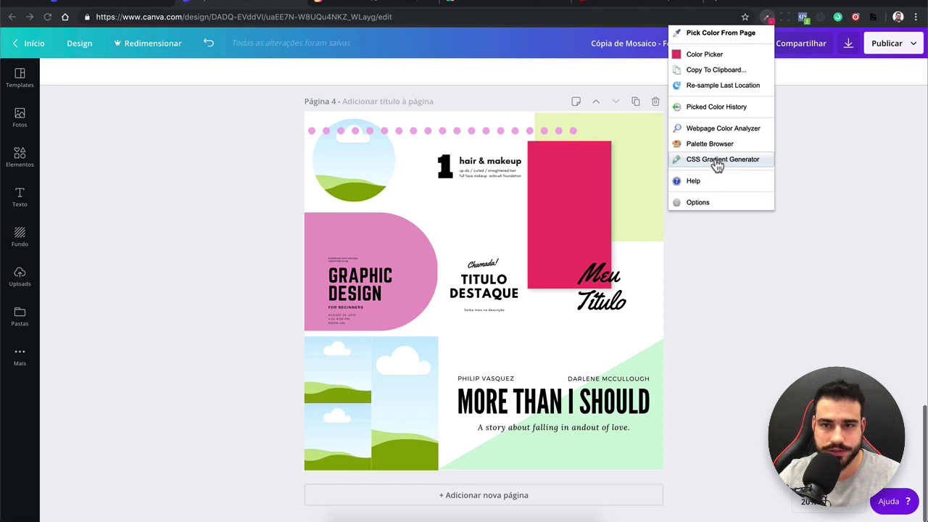
left_click(714, 165)
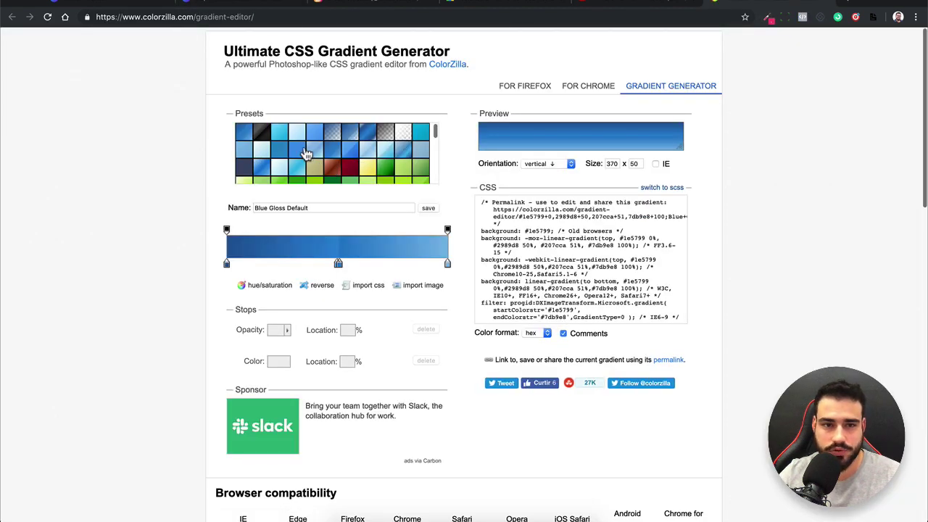
Try several gradient presets, including Blue Flat #2 and the dark red Brown Red 3D
left_click(311, 150)
left_click(350, 150)
left_click(368, 153)
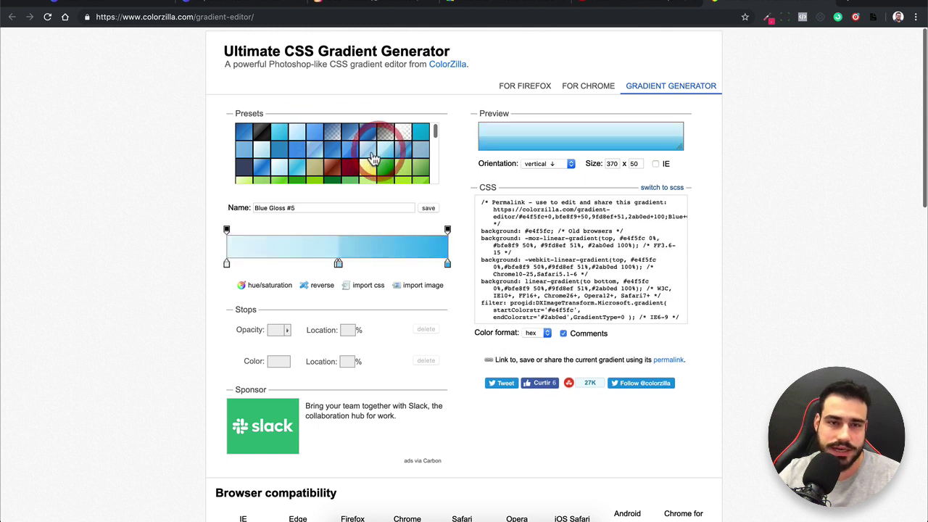
left_click(342, 164)
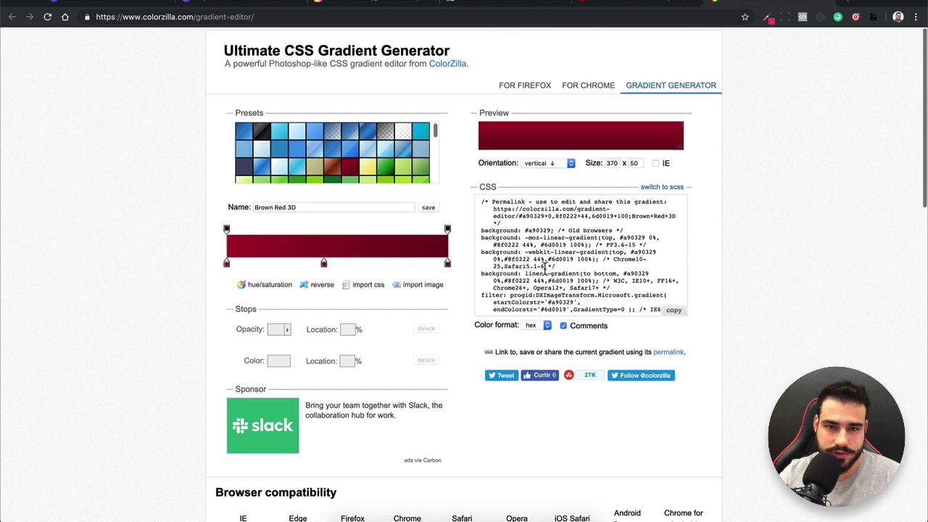
scroll(449, 254, "down", 3)
scroll(534, 263, "down", 2)
scroll(537, 218, "up", 3)
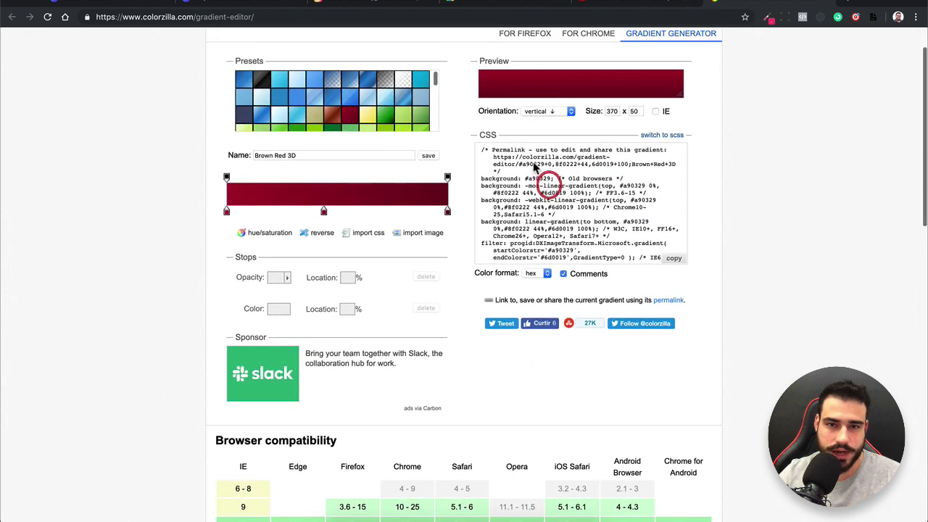
scroll(406, 160, "up", 2)
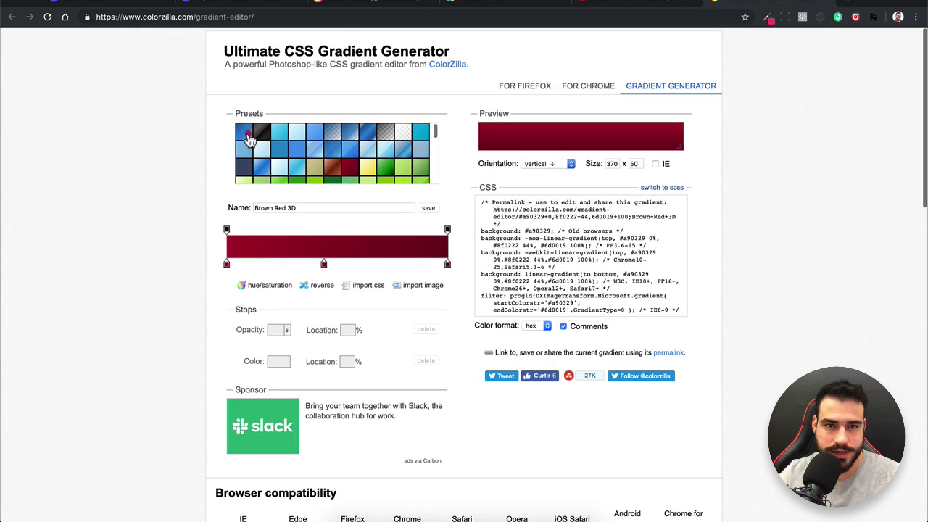
Step through the blue presets past Blue 3D #13, settling on medium-blue Blue 3D #14
left_click(247, 137)
left_click(280, 132)
left_click(298, 132)
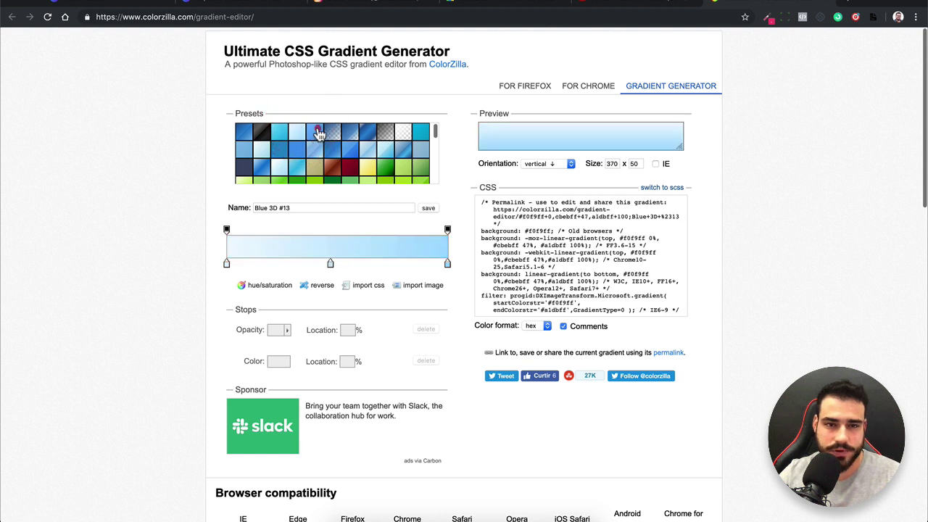
left_click(318, 133)
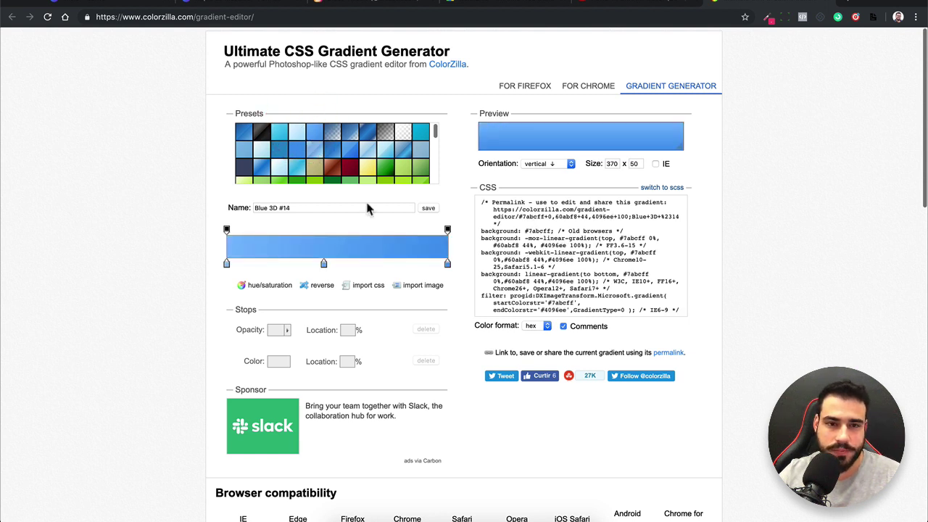
scroll(382, 218, "down", 2)
scroll(381, 218, "up", 2)
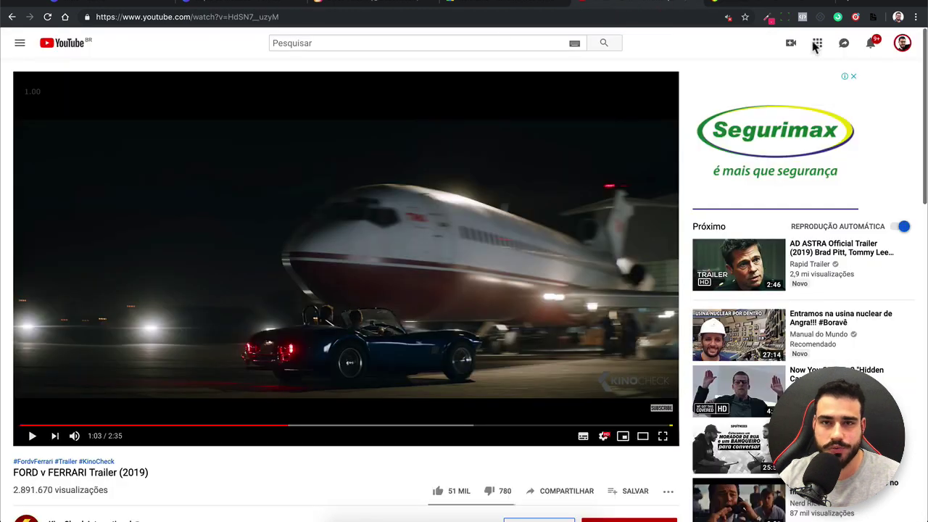
From your channel's Curso online - Criatividade Digital playlist, open and pause the free colour-tools video
left_click(899, 45)
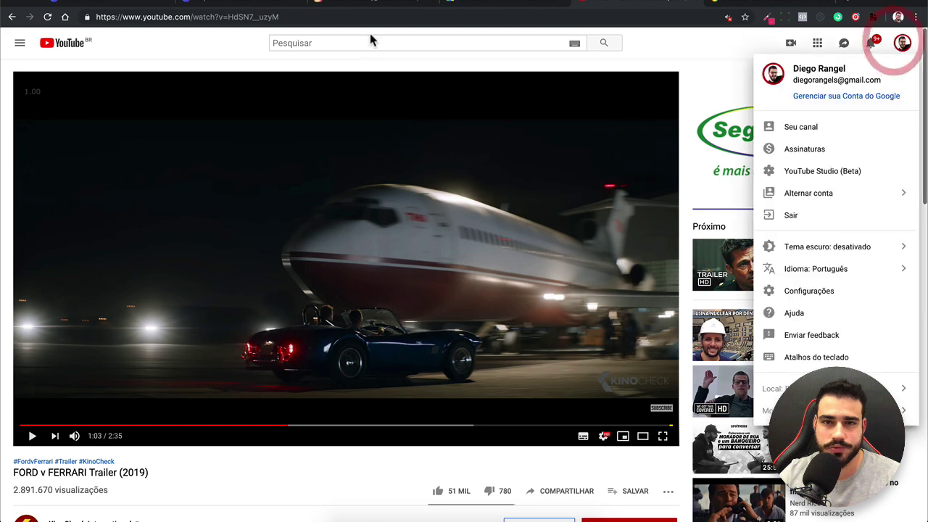
left_click(800, 127)
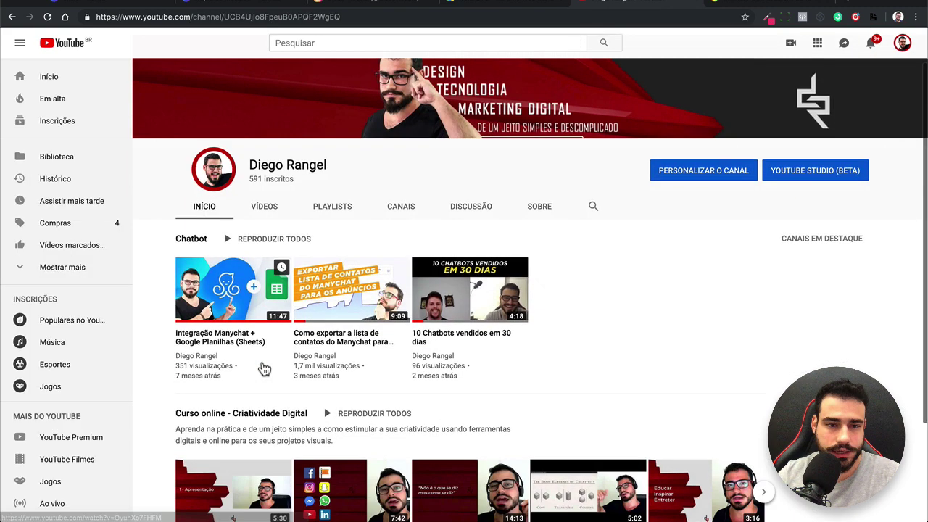
scroll(235, 322, "down", 2)
left_click(236, 311)
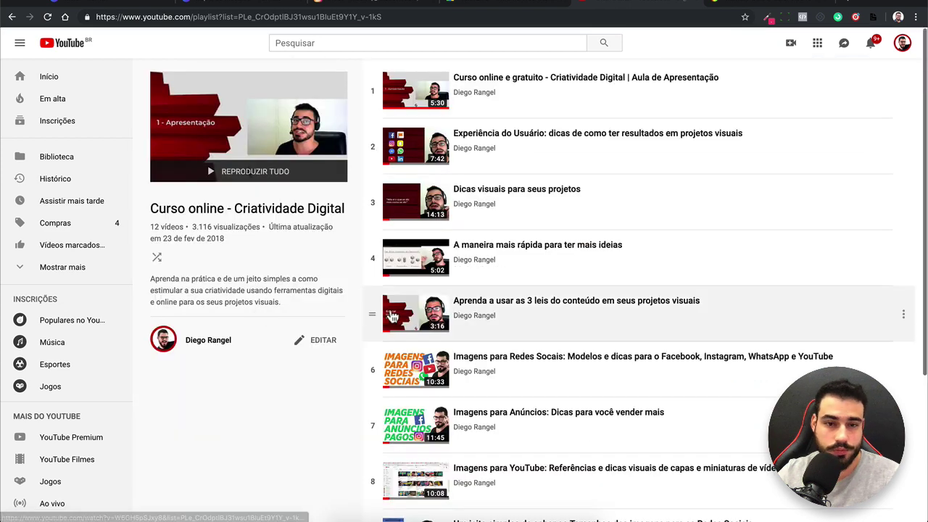
scroll(472, 336, "down", 3)
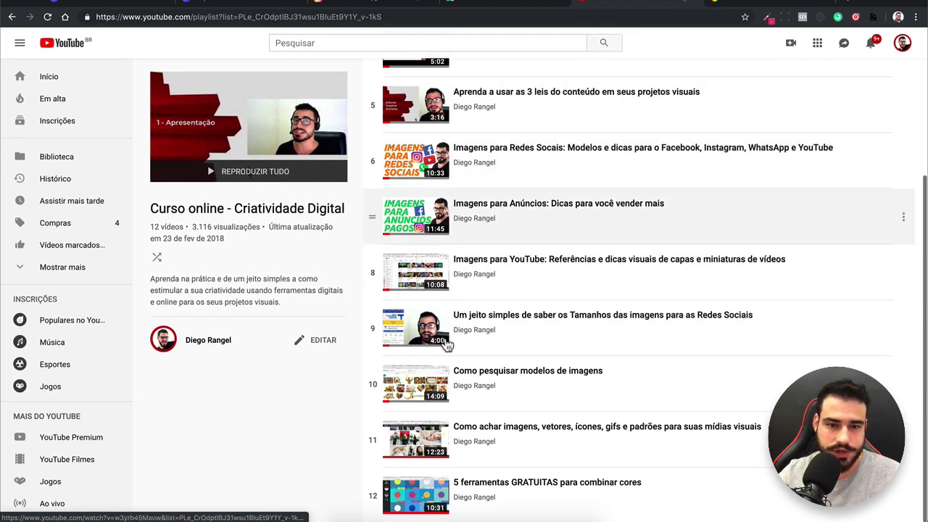
left_click(499, 484)
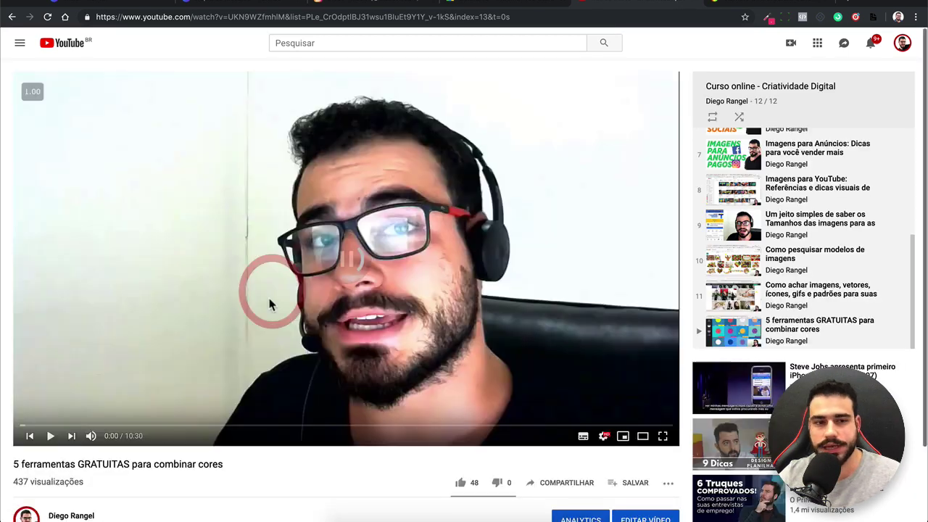
left_click(269, 304)
Expand the video description and open the webgradients.com link in a new tab
scroll(217, 333, "down", 2)
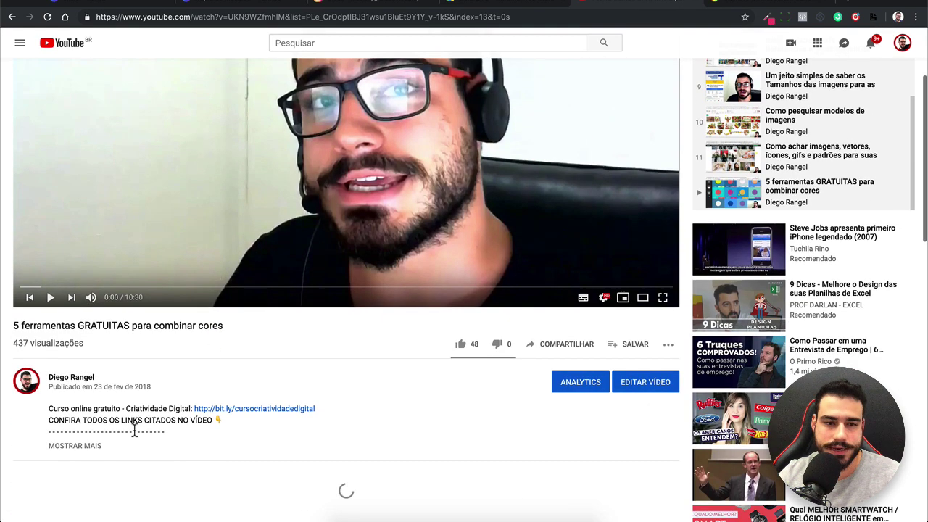
left_click(92, 448)
scroll(94, 435, "down", 3)
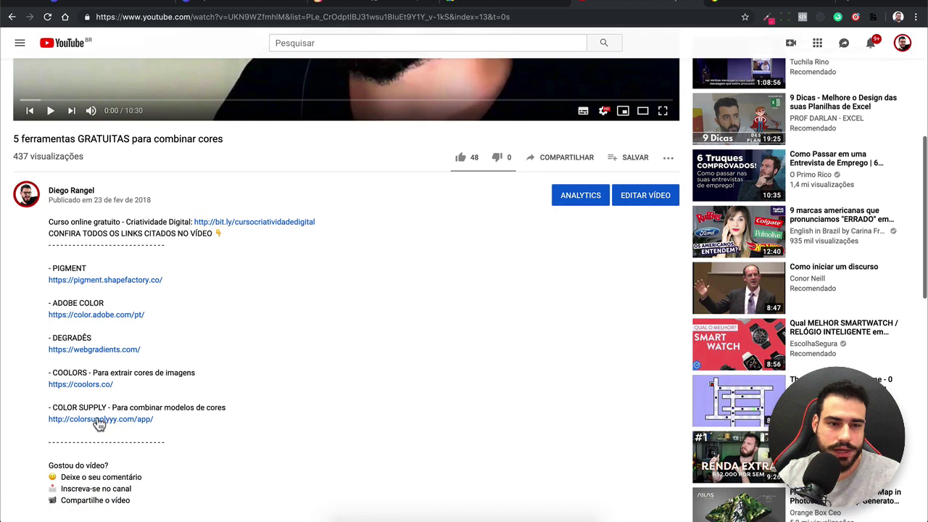
left_click(103, 351)
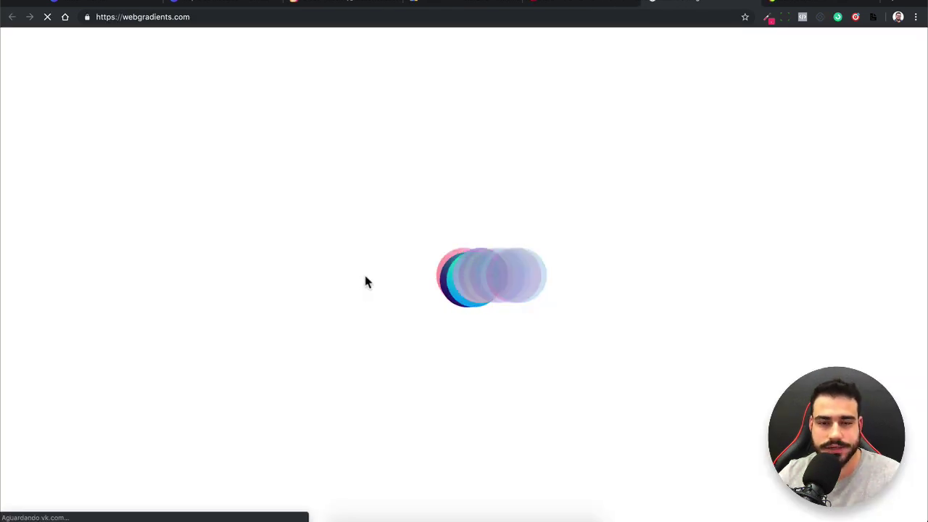
Return to the Canva design 'Cópia de Mosaico - Formas' by way of the ColorZilla Web Store tab
left_click(442, 6)
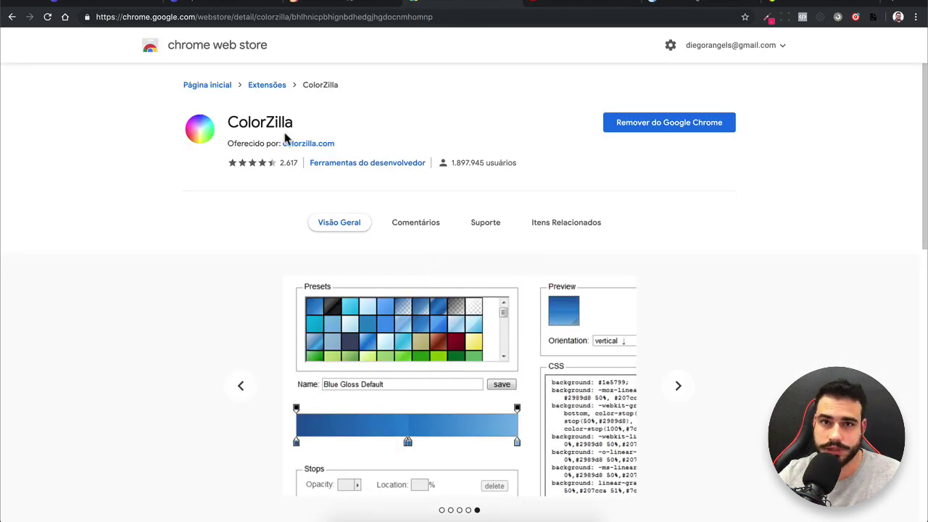
left_click(246, 6)
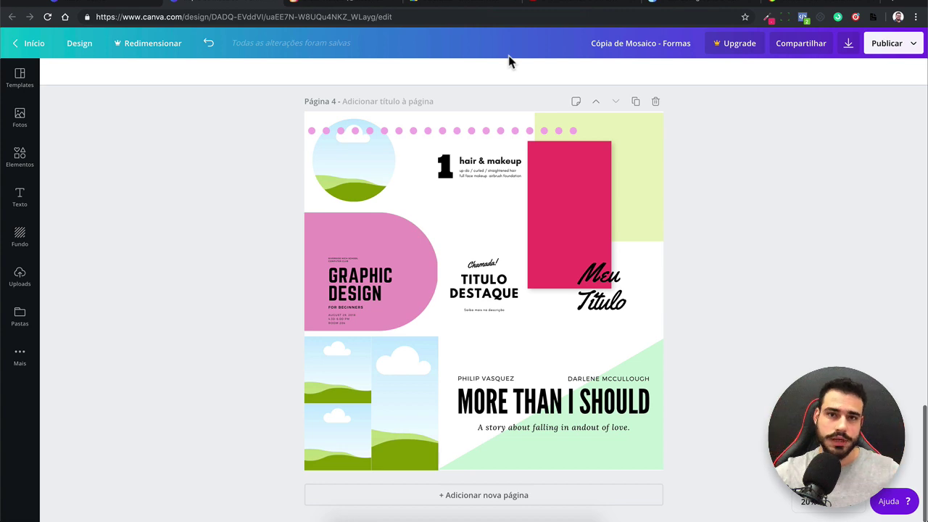
Open facebook.com in a new tab and pick the blue #2284C5 from its ad image with ColorZilla
key("ctrl+t")
type("facebook.com")
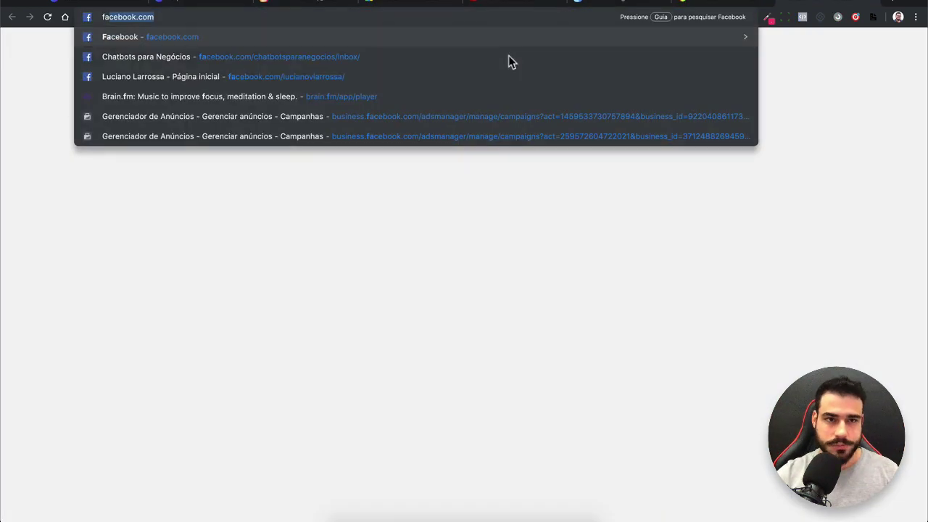
key("Return")
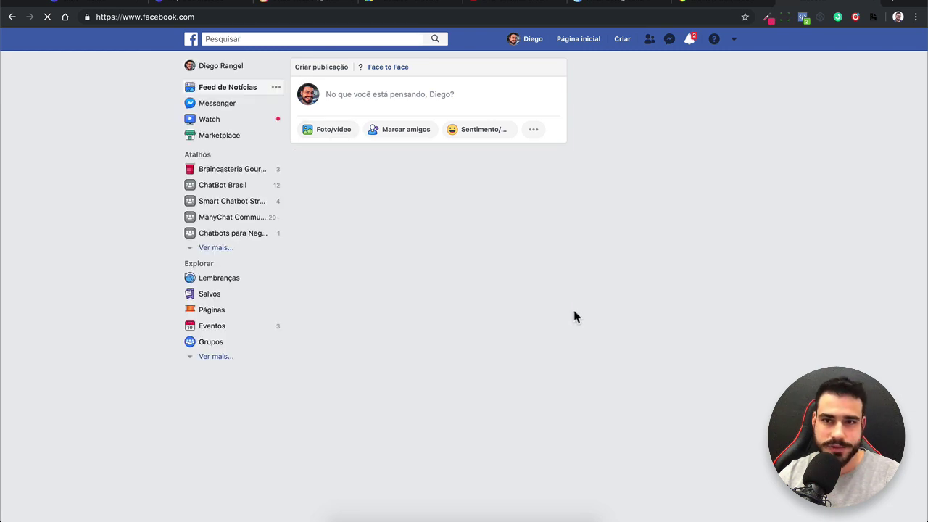
left_click(769, 22)
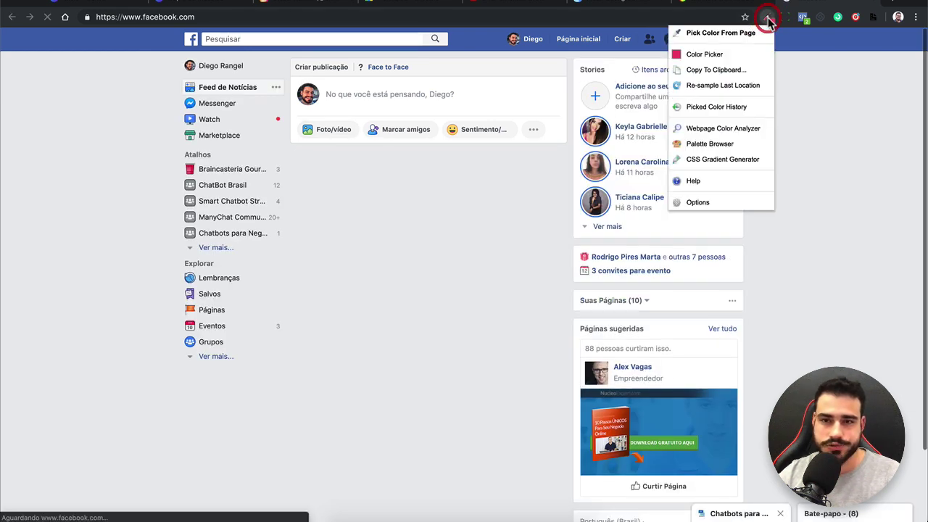
left_click(741, 33)
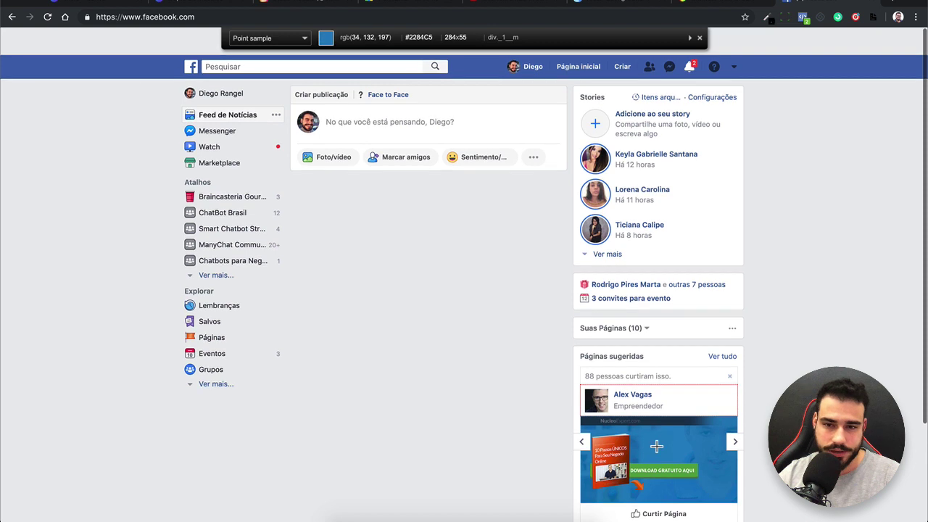
left_click(663, 443)
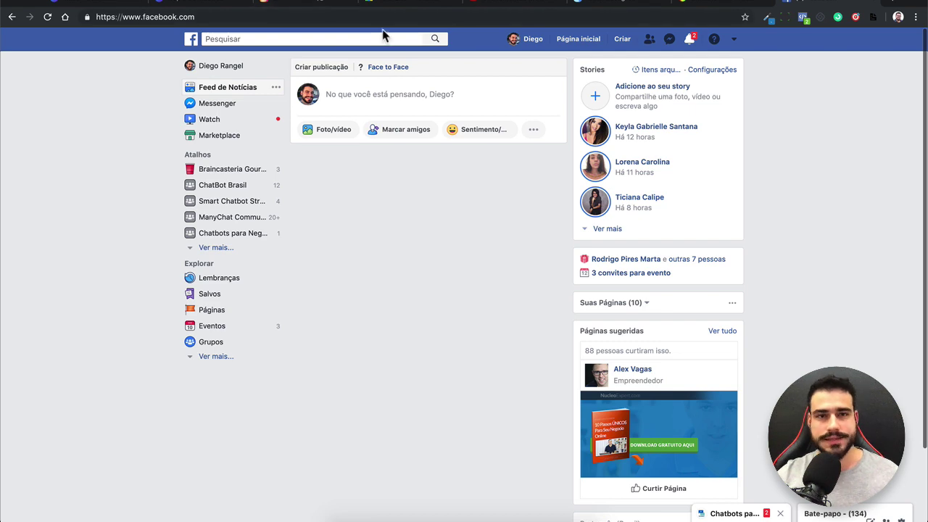
Go back to the YouTube video '5 ferramentas GRATUITAS para combinar cores'
left_click(397, 7)
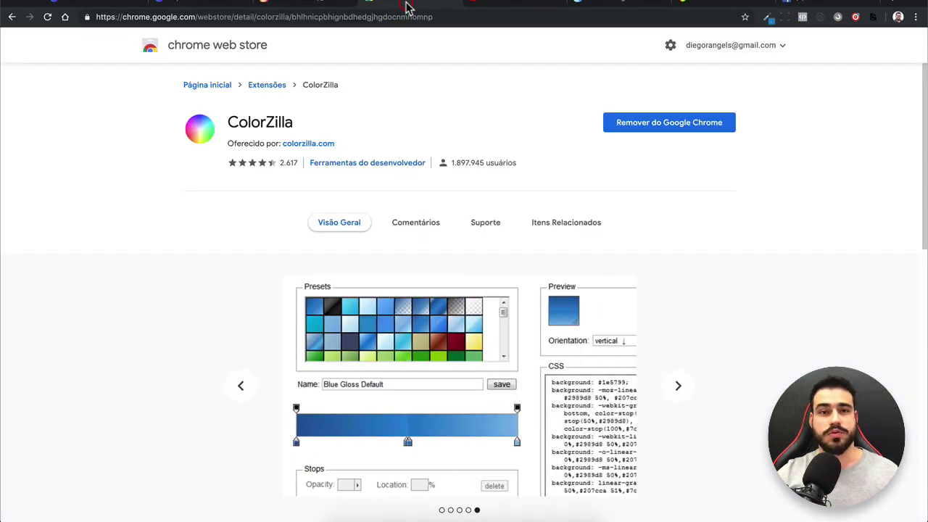
left_click(305, 7)
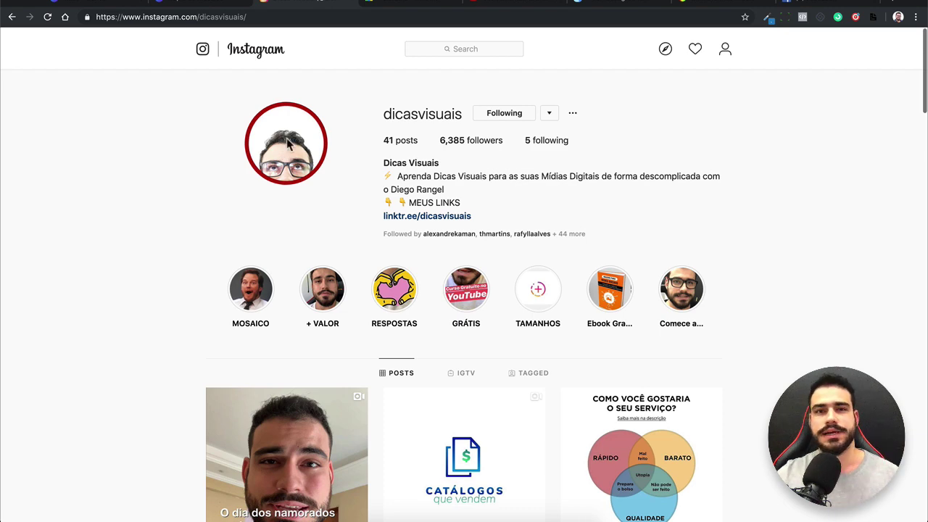
left_click(482, 6)
scroll(273, 302, "up", 5)
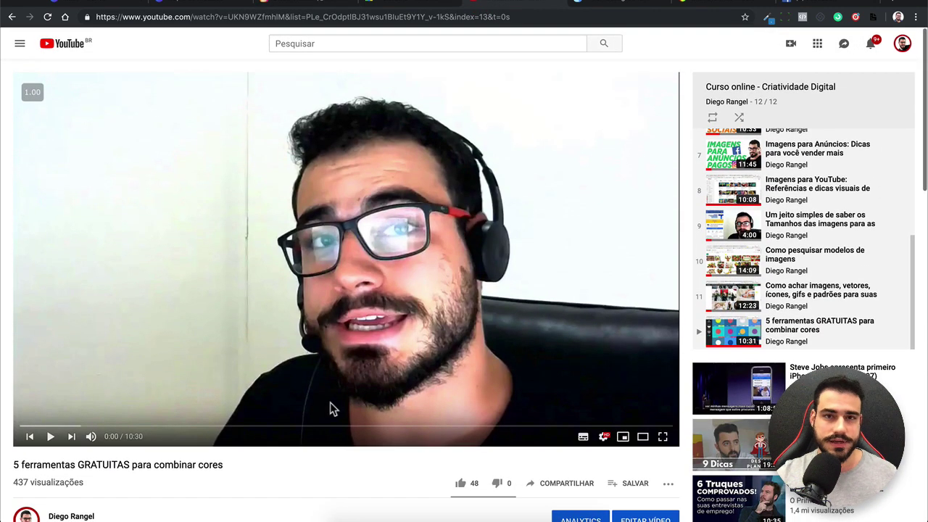